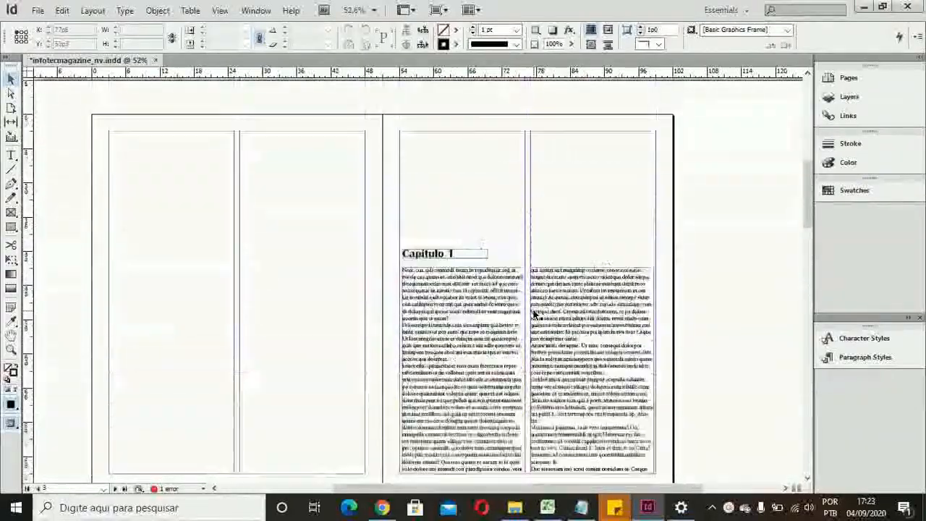
Step: Look through the magazine's pages, from the chapter spreads back to the cover
scroll(535, 314, down, 8)
scroll(533, 315, down, 2)
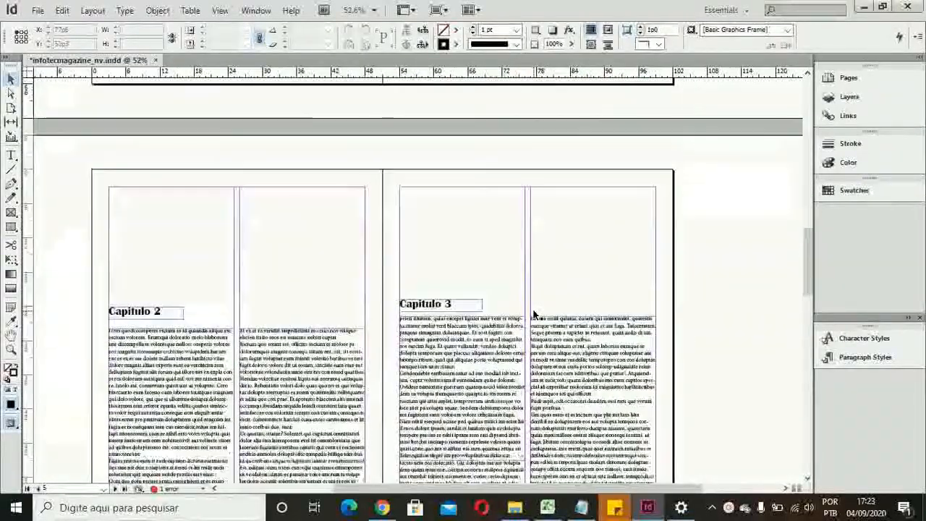
scroll(539, 250, down, 3)
scroll(539, 250, down, 2)
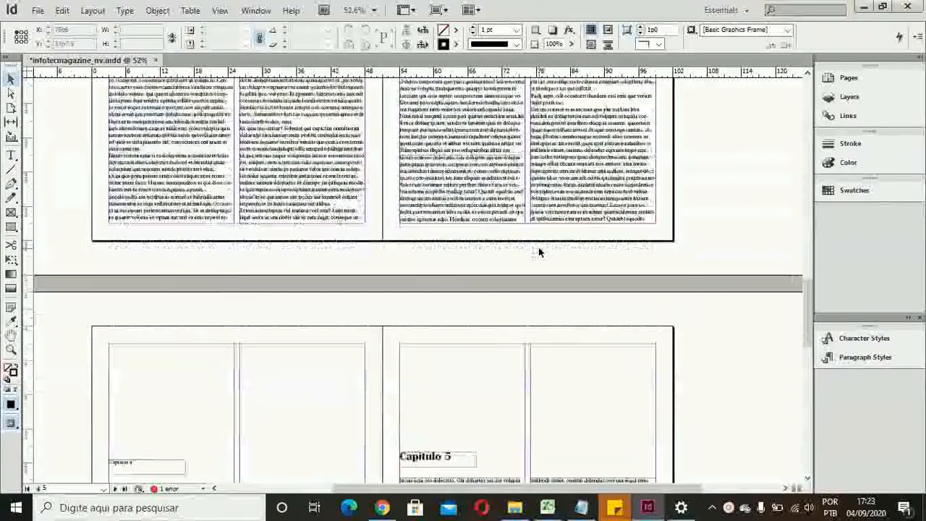
scroll(540, 251, up, 10)
scroll(539, 252, up, 4)
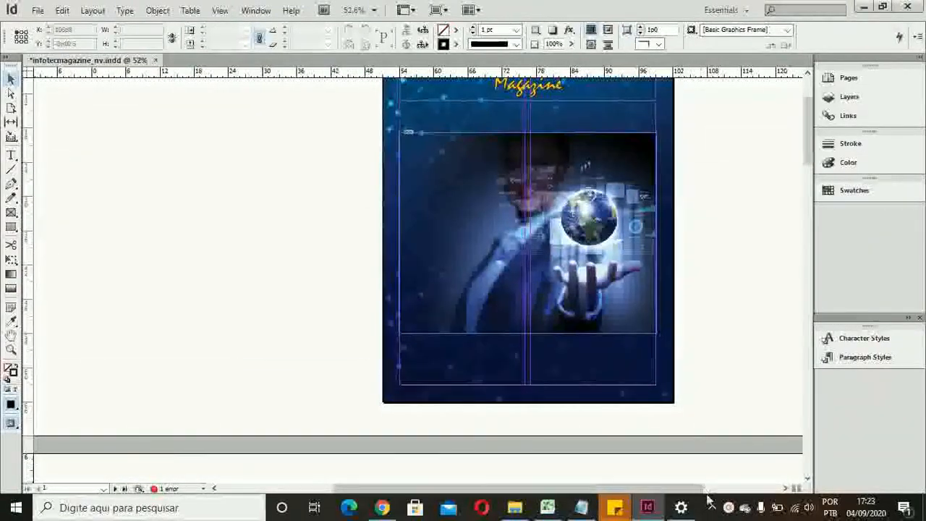
click(728, 509)
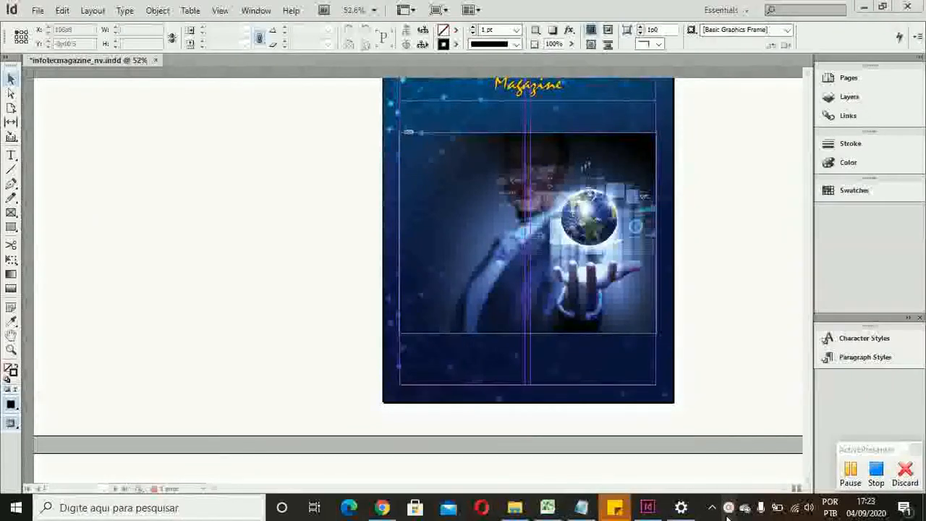
click(748, 374)
scroll(749, 373, down, 2)
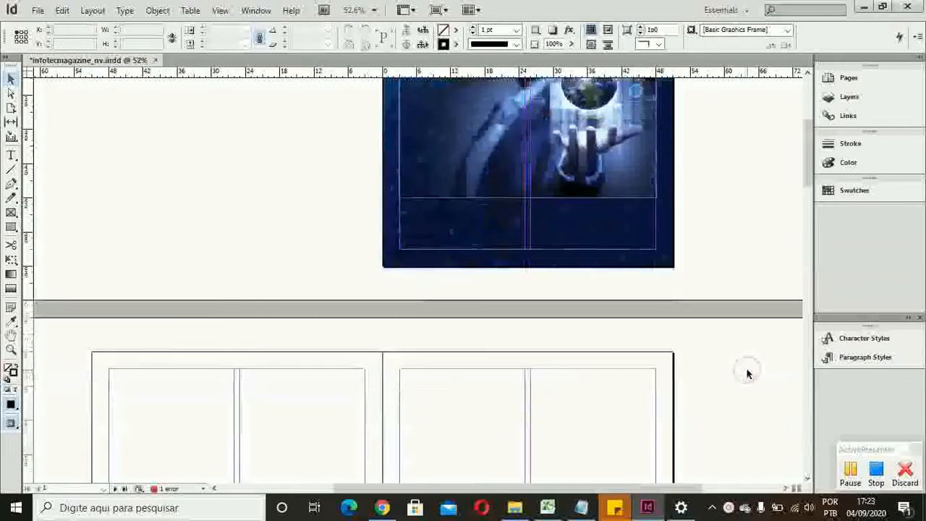
scroll(748, 374, down, 1)
scroll(748, 374, up, 2)
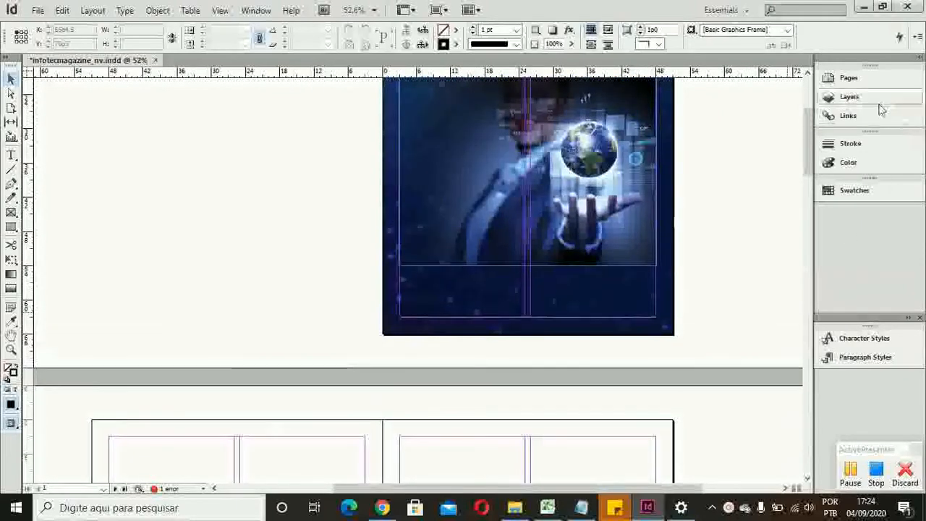
click(880, 103)
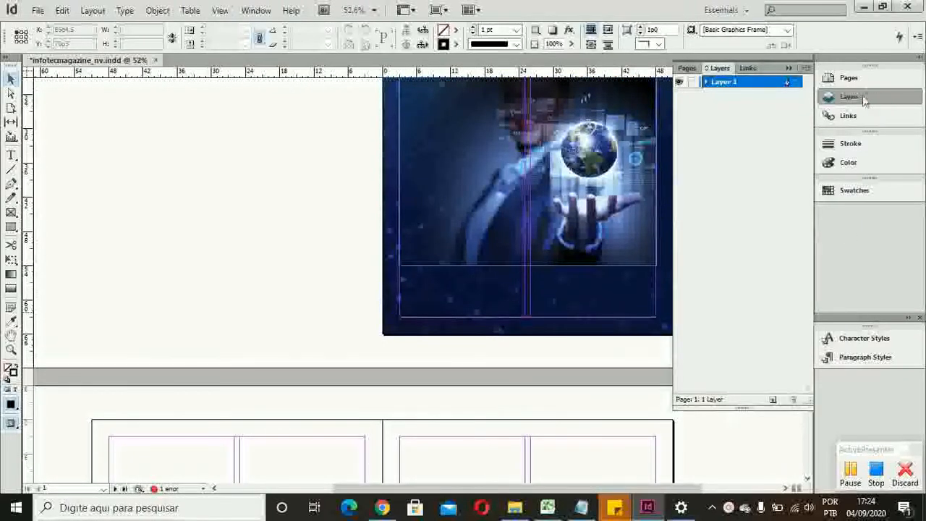
click(871, 101)
click(871, 102)
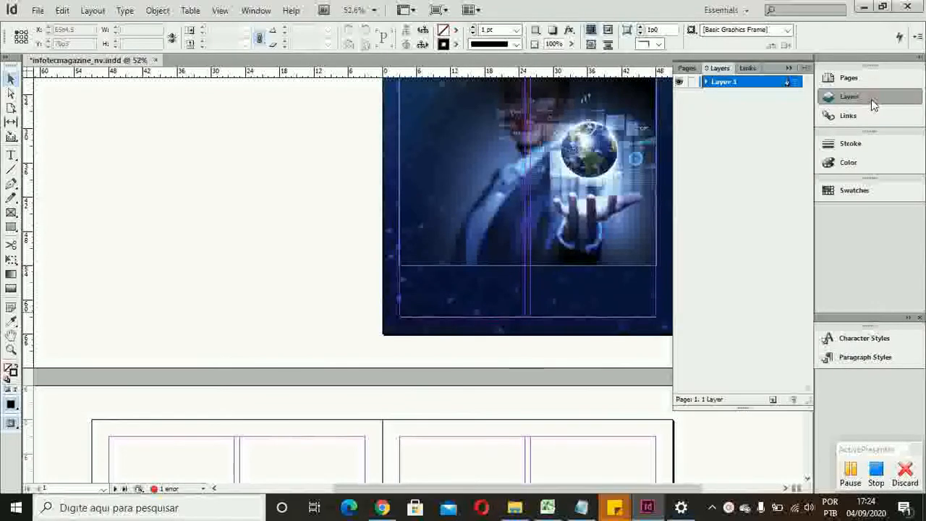
click(871, 99)
Step: Open the A-Master spread for editing
click(873, 78)
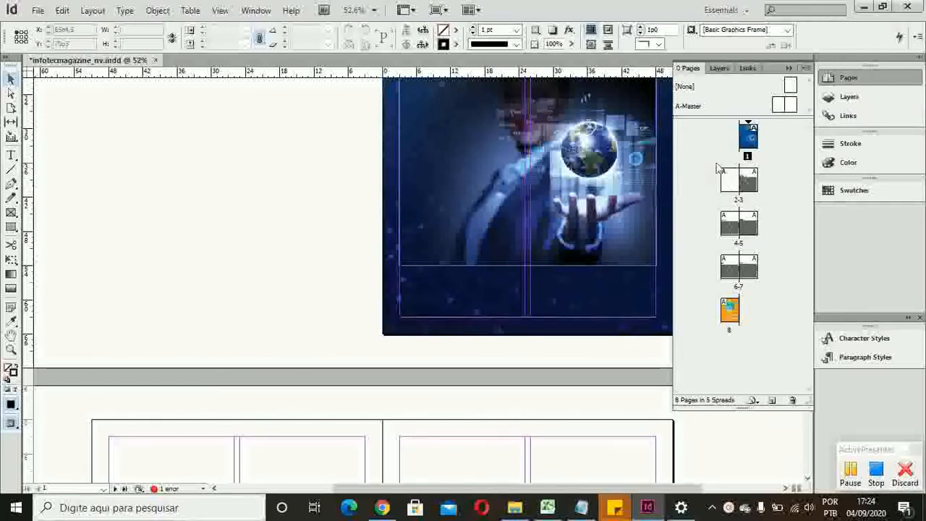
right_click(789, 89)
click(721, 107)
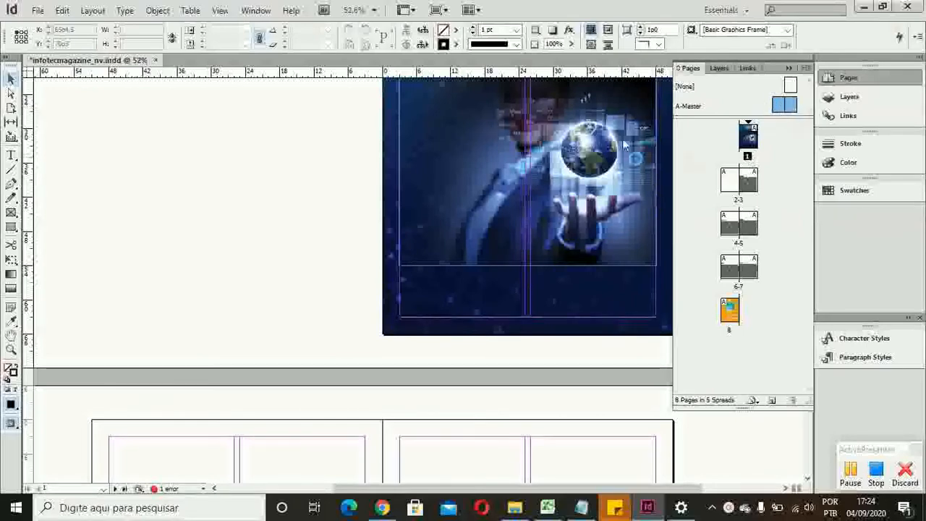
scroll(224, 291, down, 5)
scroll(224, 291, up, 3)
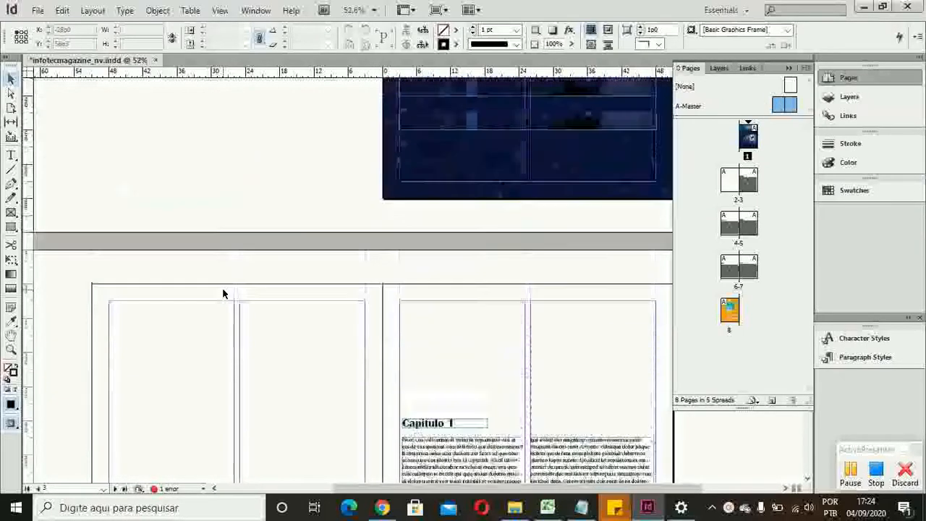
scroll(224, 293, up, 3)
scroll(223, 293, down, 1)
scroll(224, 293, up, 4)
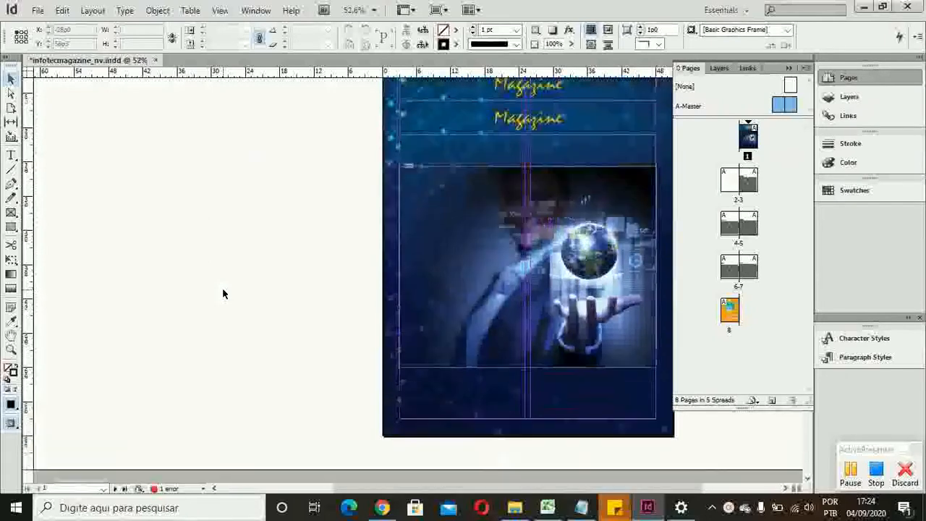
double_click(776, 114)
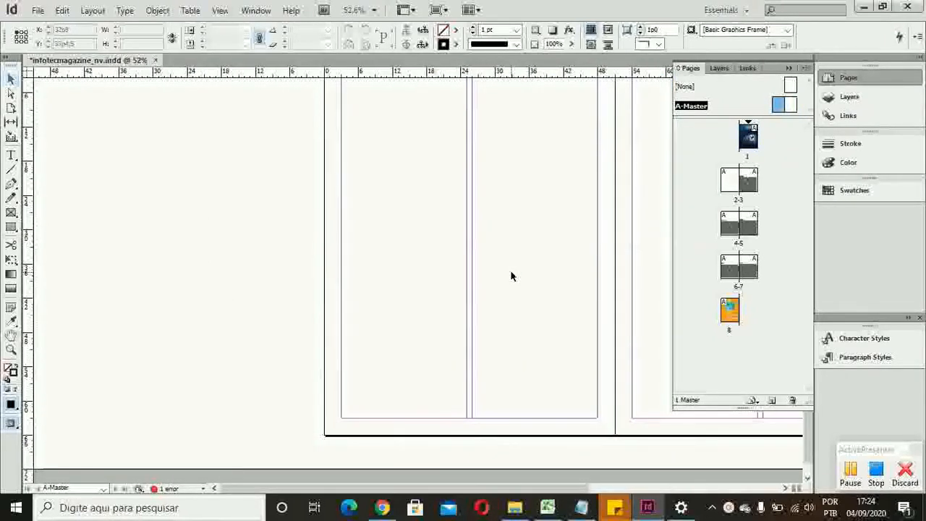
Step: Draw a rectangle of 51p0 by 66p0 covering the whole left page of the A-Master spread
drag(352, 240, 130, 289)
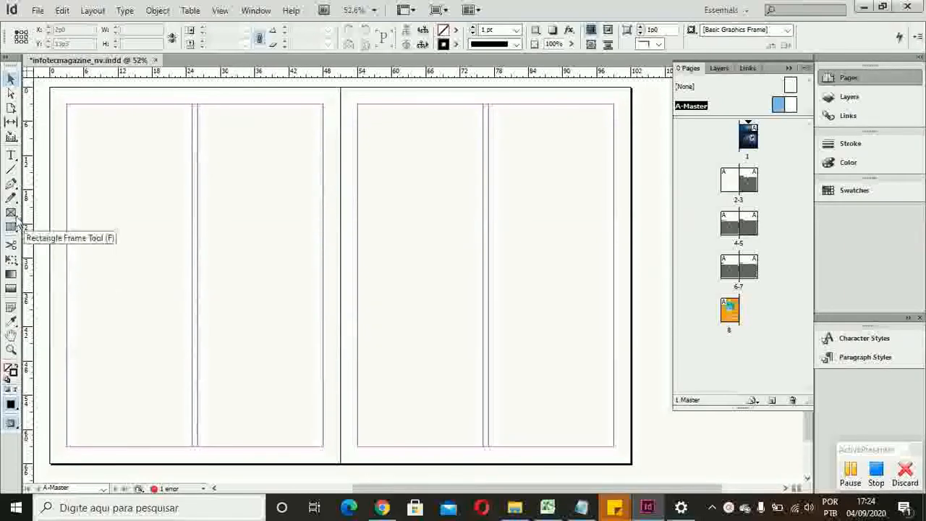
drag(14, 217, 42, 233)
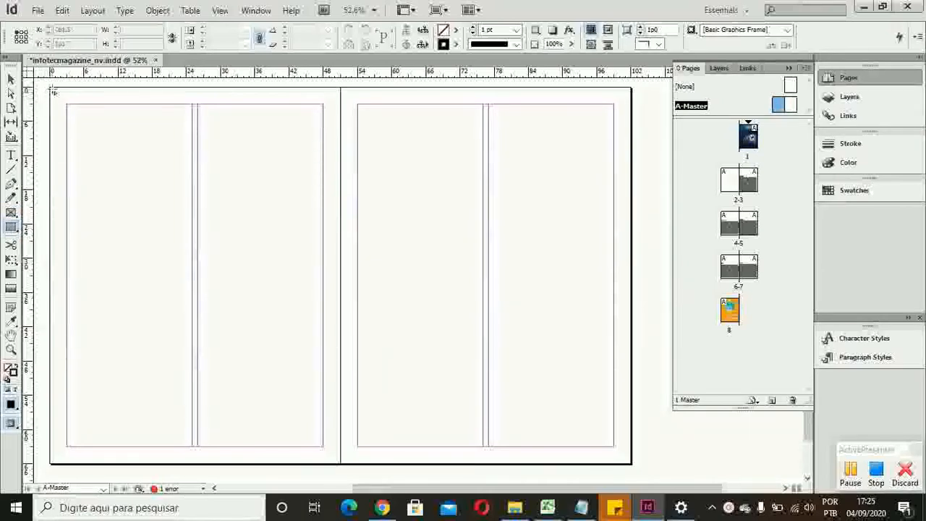
drag(51, 89, 341, 468)
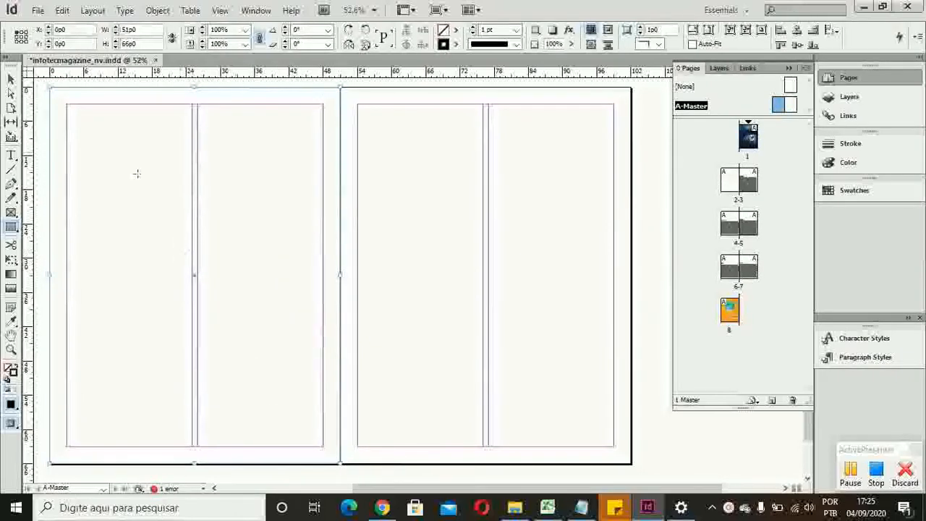
drag(15, 66, 13, 67)
click(10, 77)
click(171, 163)
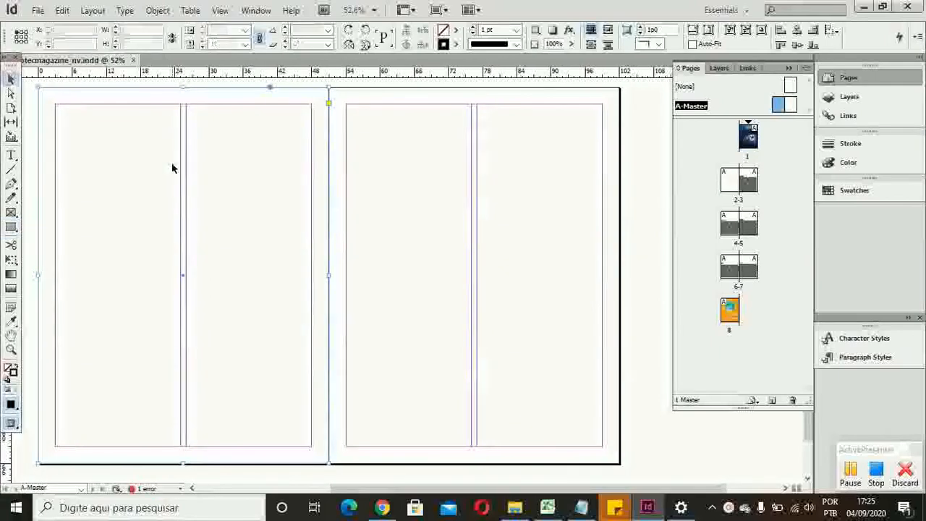
drag(29, 126, 84, 164)
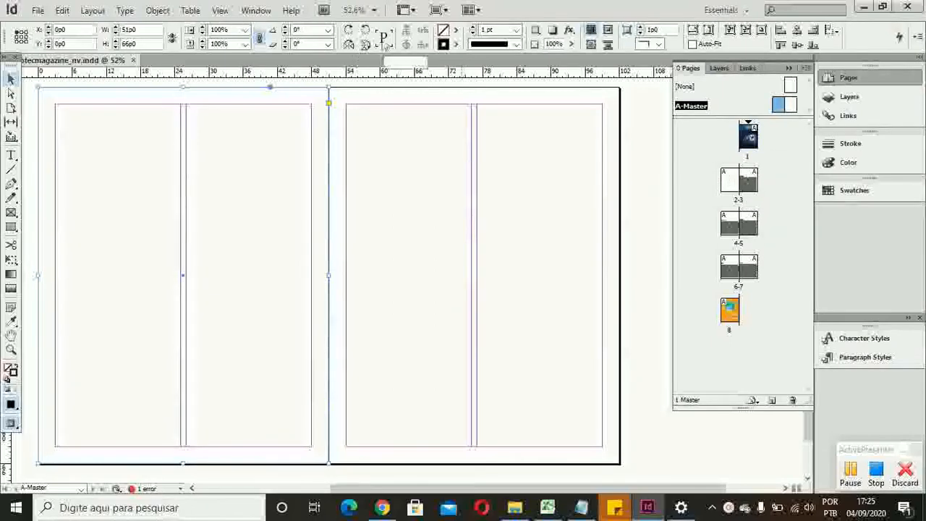
Step: Fill the left master page's rectangle with a medium blue, RGB 55, 98, 205
click(454, 30)
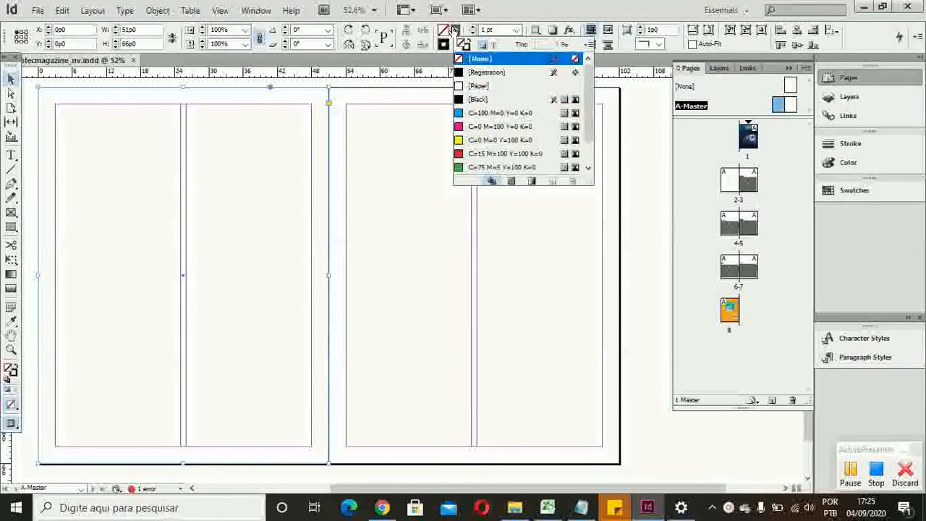
double_click(444, 30)
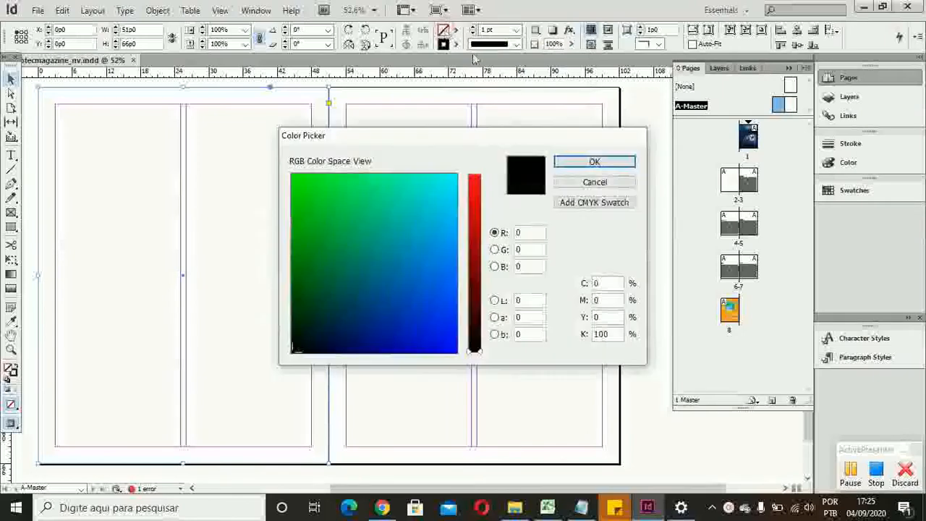
mouse_move(474, 279)
mouse_down()
mouse_move(474, 247)
mouse_move(423, 257)
mouse_move(409, 290)
mouse_move(425, 283)
mouse_up()
click(436, 252)
drag(466, 258, 473, 315)
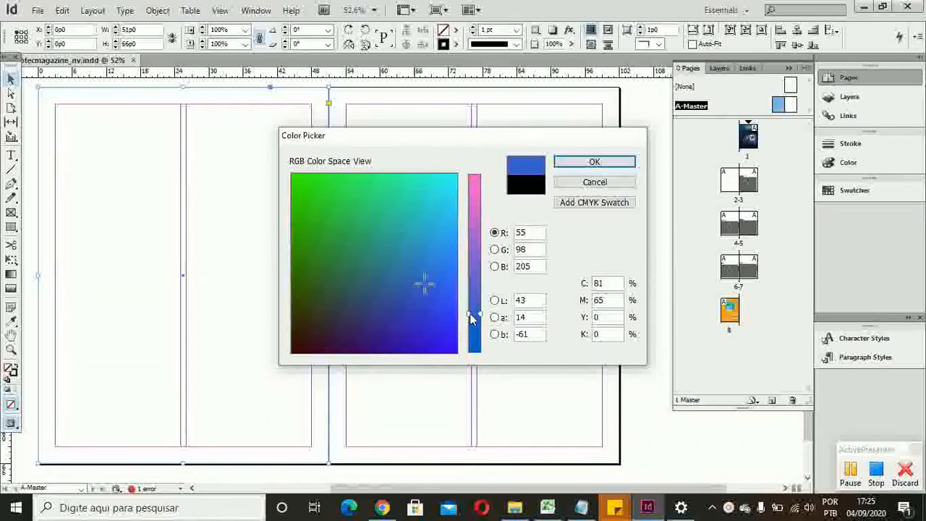
click(568, 164)
click(382, 177)
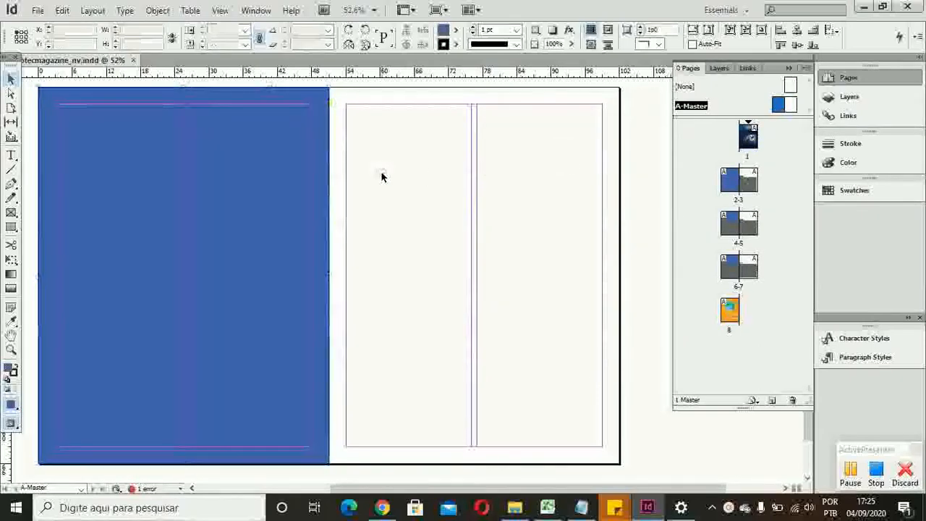
Step: Change the fill of the left master page's rectangle to a custom dark navy blue
click(317, 186)
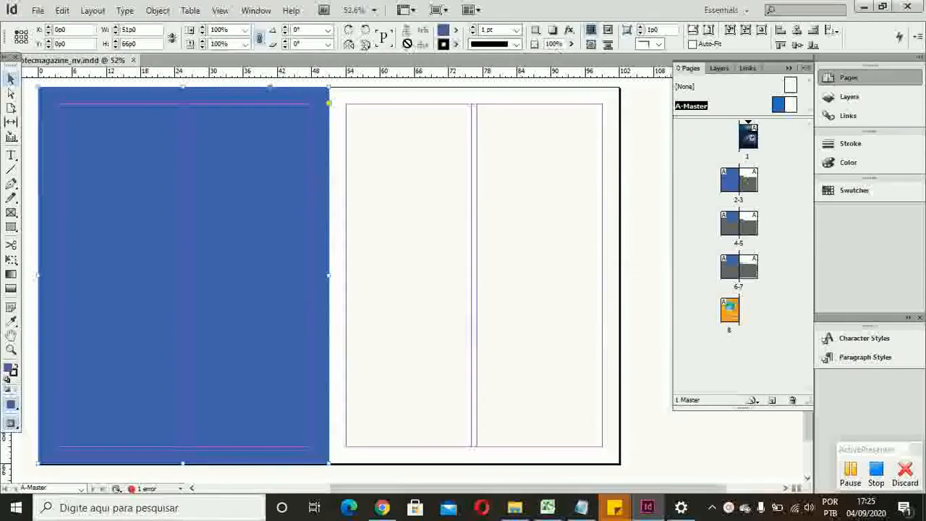
double_click(443, 31)
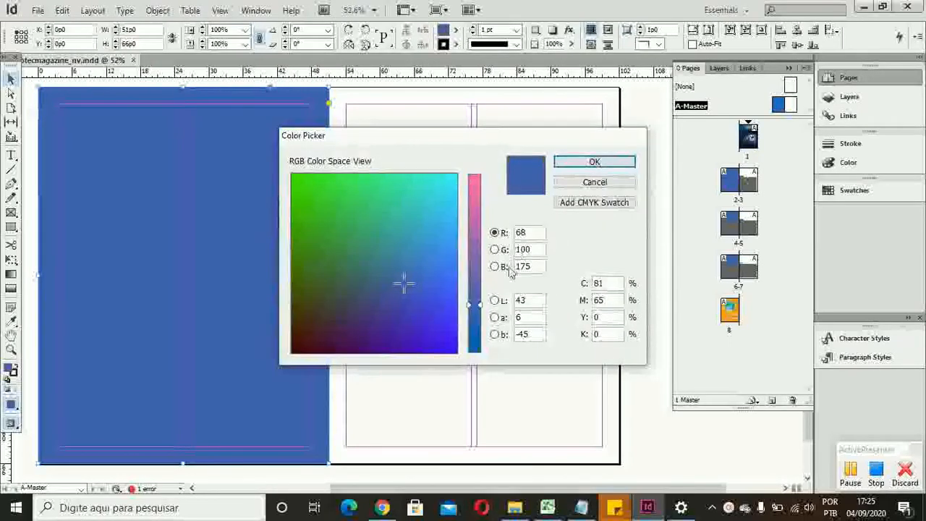
drag(484, 305, 484, 349)
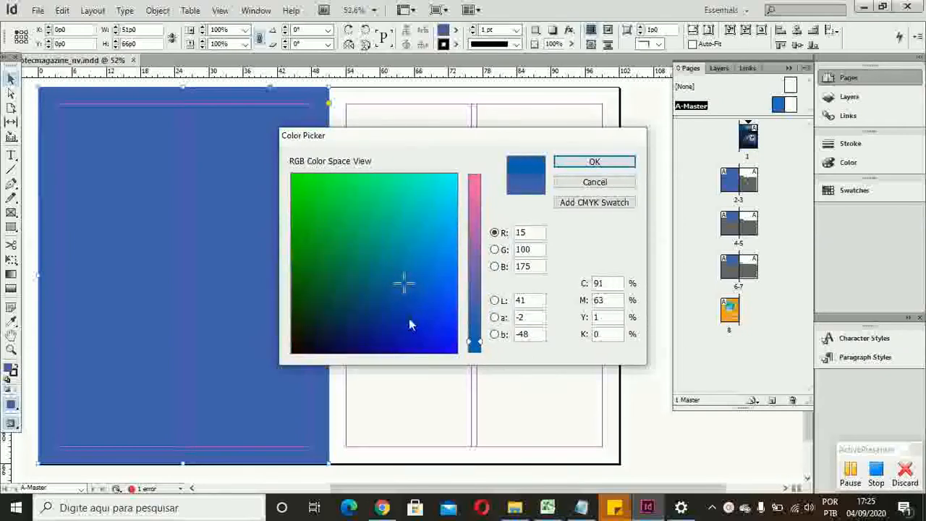
drag(406, 303, 385, 315)
click(594, 161)
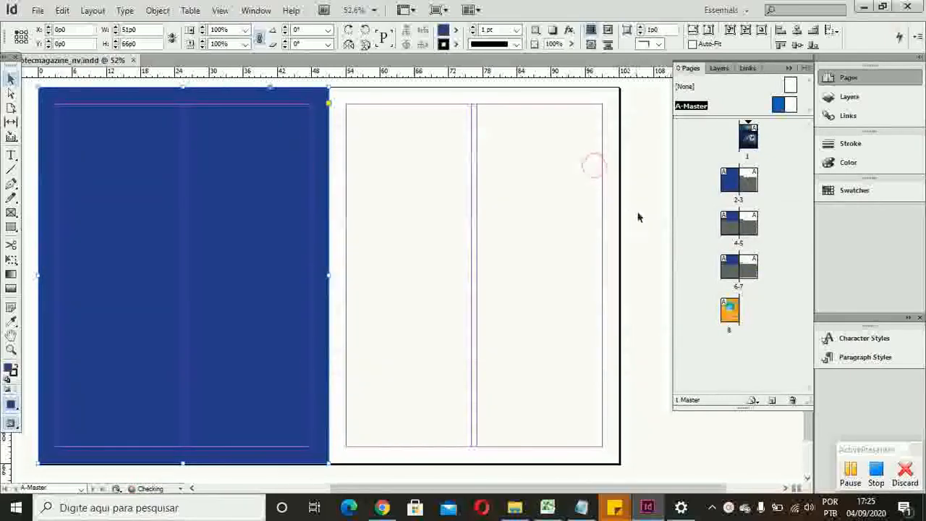
Step: Duplicate the blue rectangle so that the copy covers the right page of the master spread
click(320, 232)
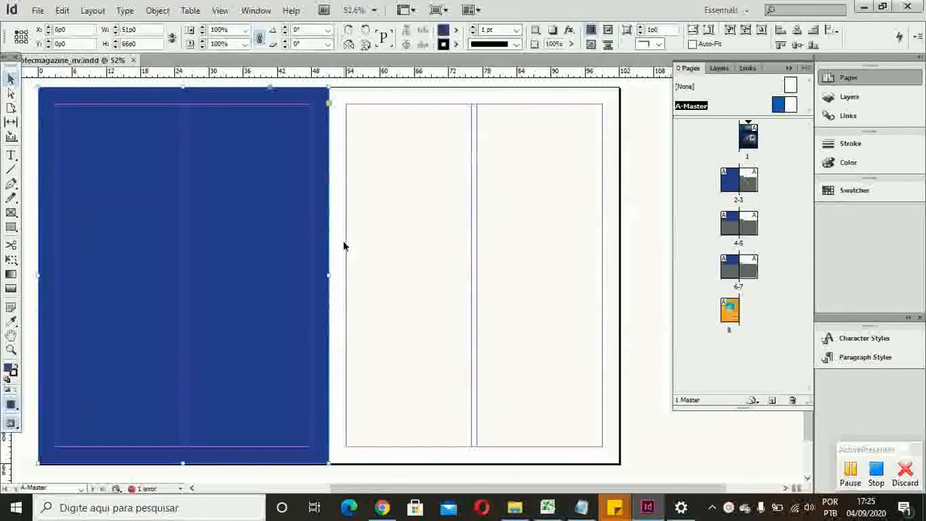
drag(318, 246, 604, 250)
click(650, 252)
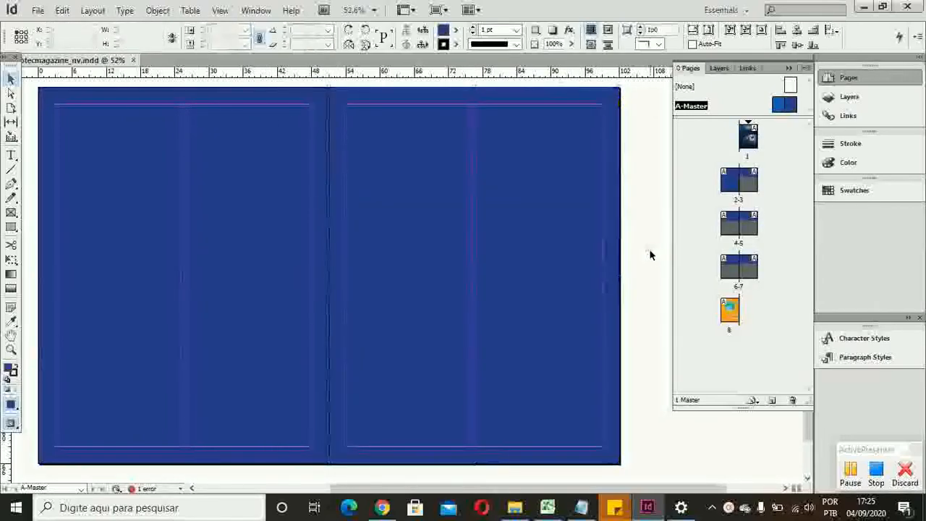
Step: Fill the right master page's rectangle with the magenta swatch C=0 M=100 Y=0 K=0
scroll(407, 294, up, 2)
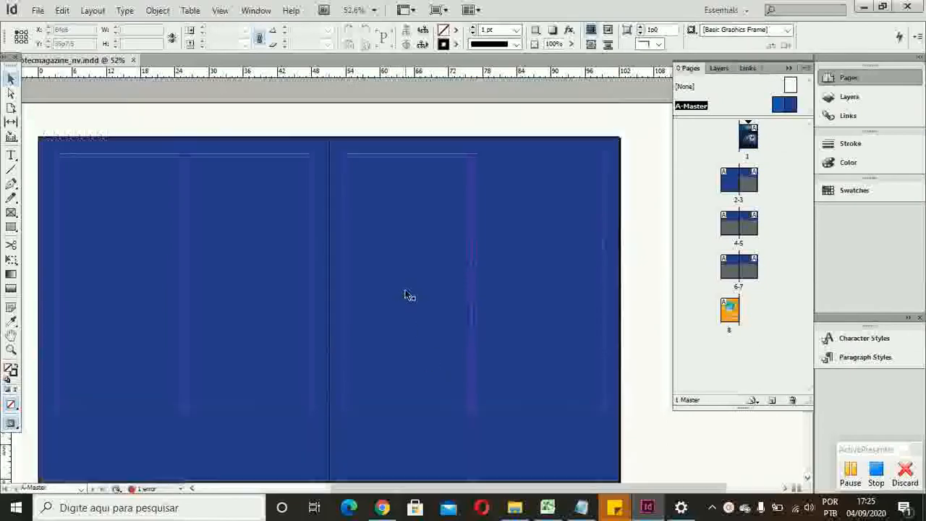
scroll(407, 294, down, 1)
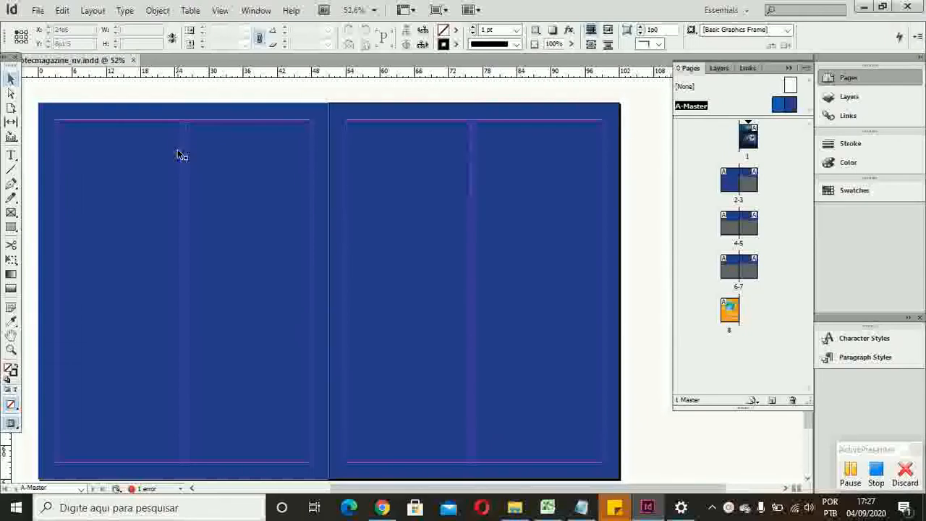
click(181, 224)
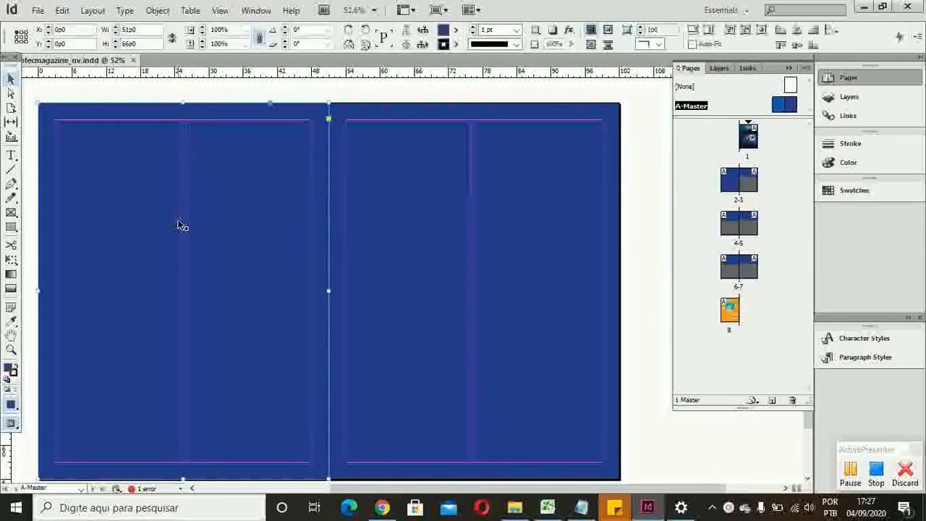
click(511, 220)
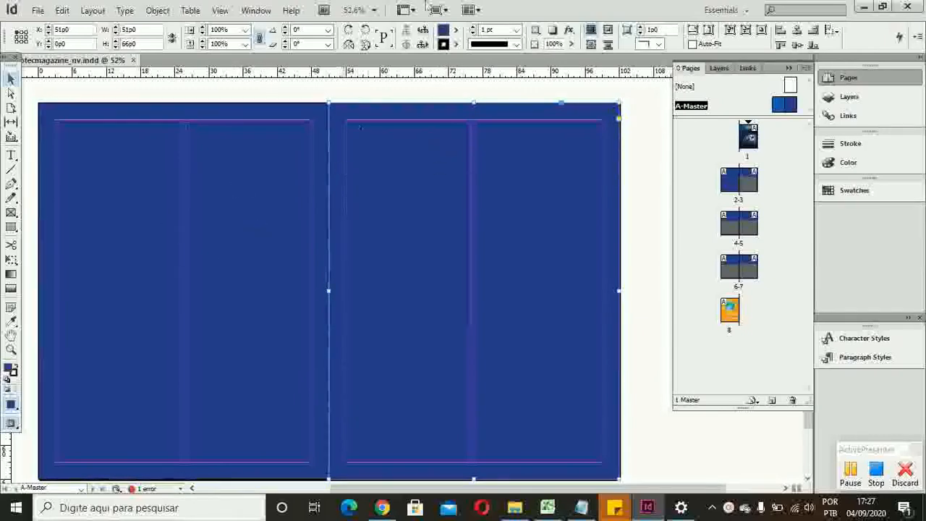
click(455, 31)
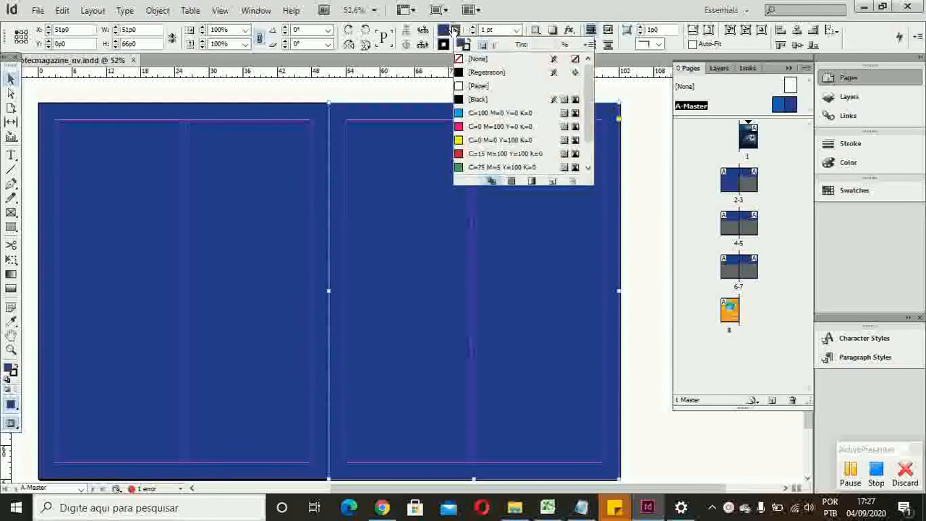
click(510, 127)
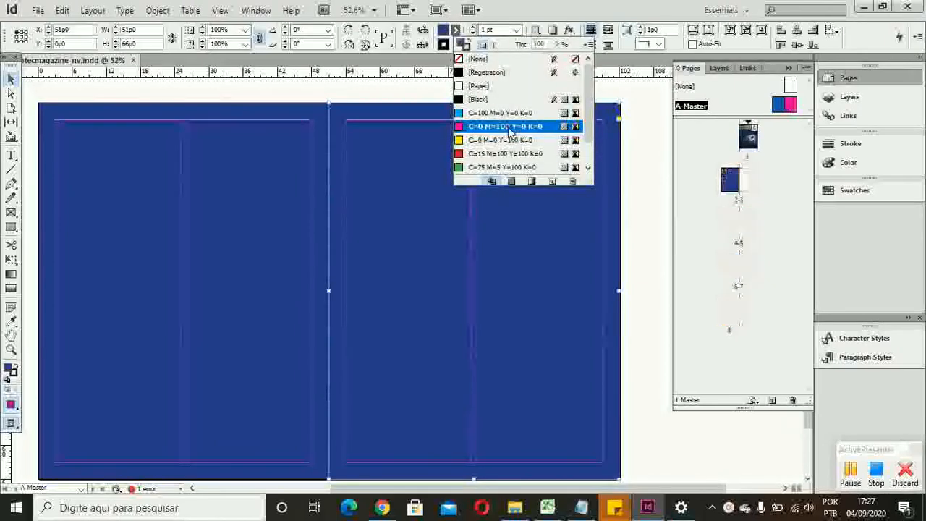
click(629, 175)
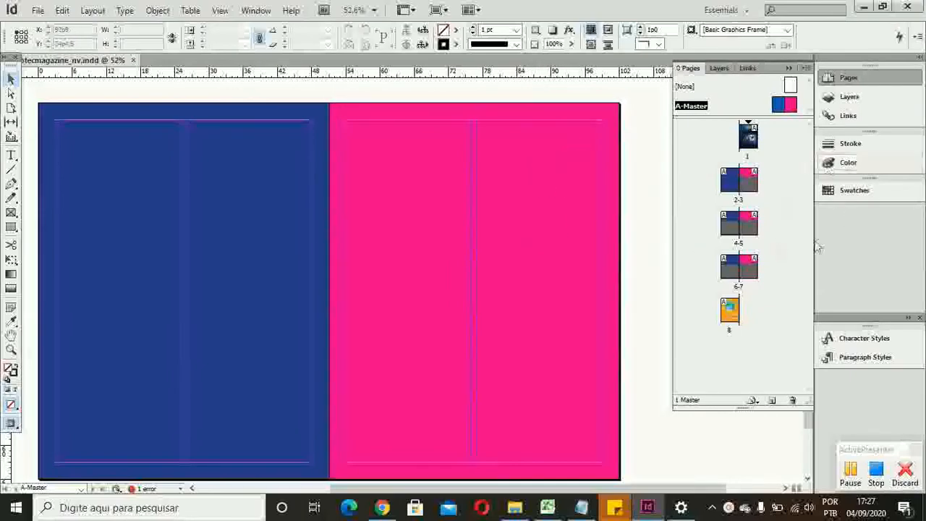
Step: Open the spread of pages 2-3 and check the master's page backgrounds on both pages
click(727, 186)
double_click(726, 186)
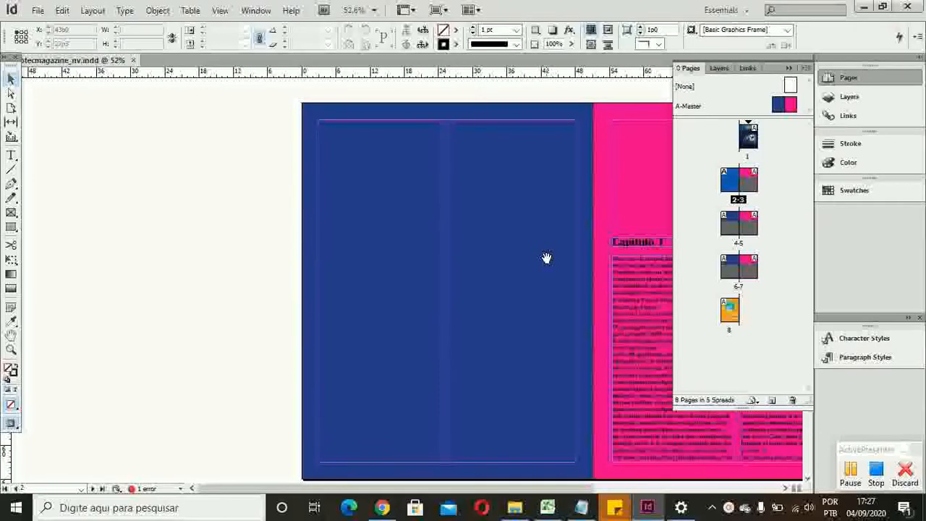
key(h)
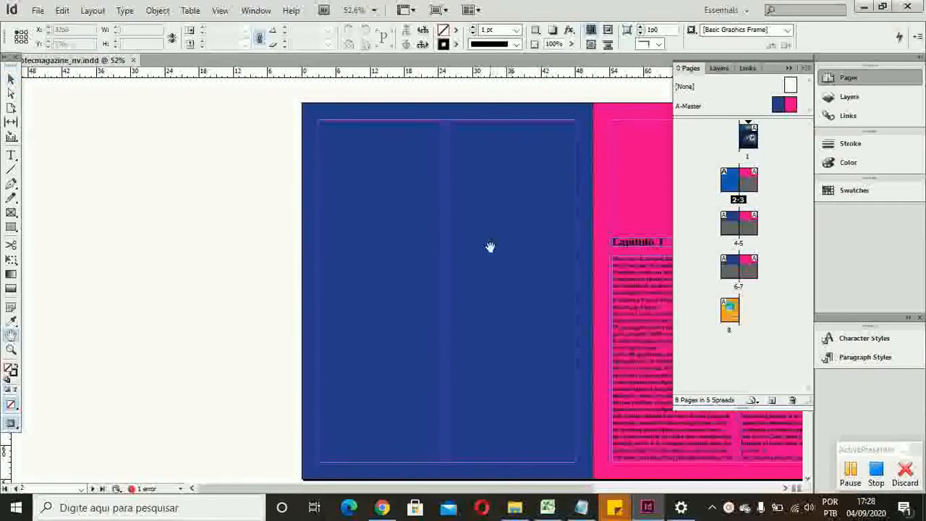
drag(349, 201, 120, 212)
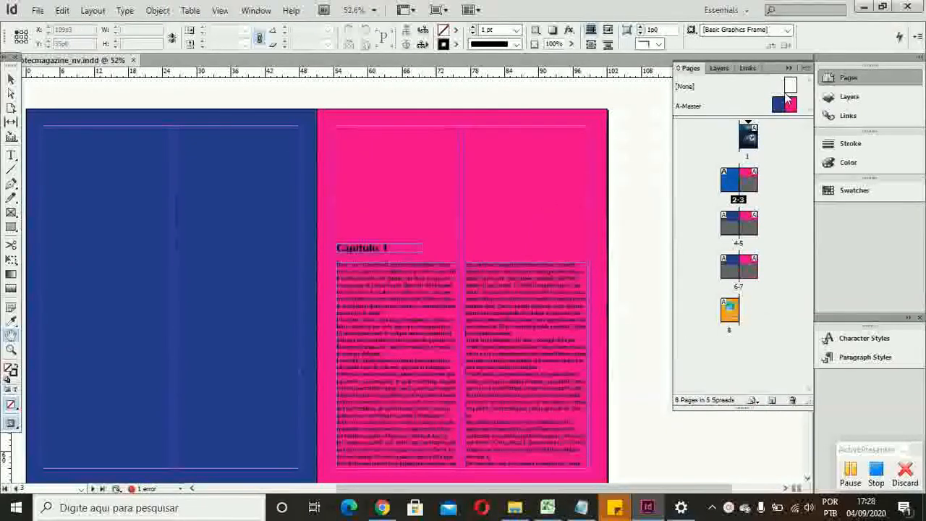
Step: Return to the A-Master spread, undo the magenta fill of the right page's rectangle and clear the selection
double_click(783, 110)
drag(550, 188, 299, 172)
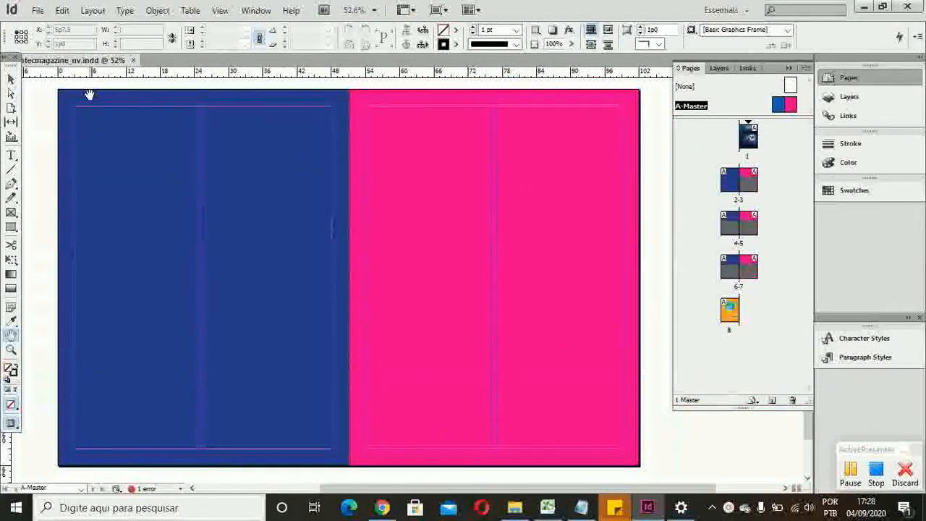
key(ctrl+z)
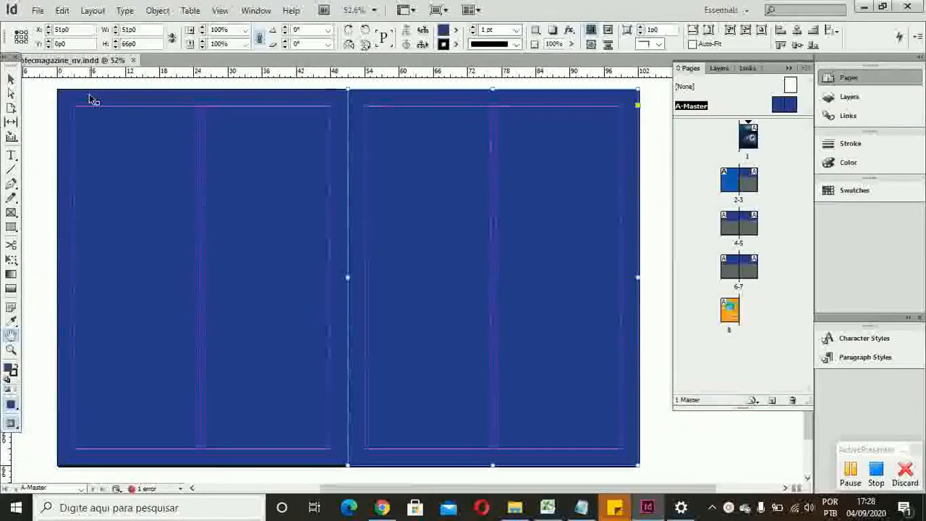
click(11, 79)
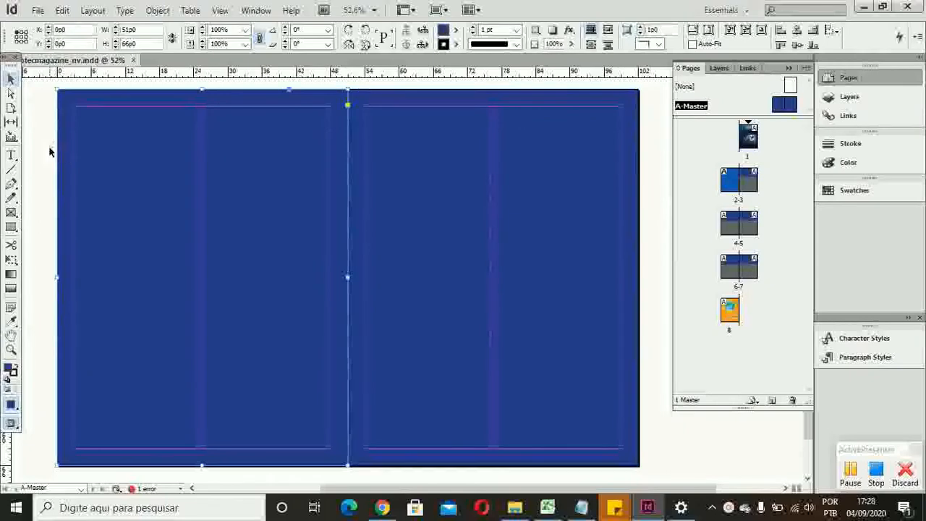
click(50, 151)
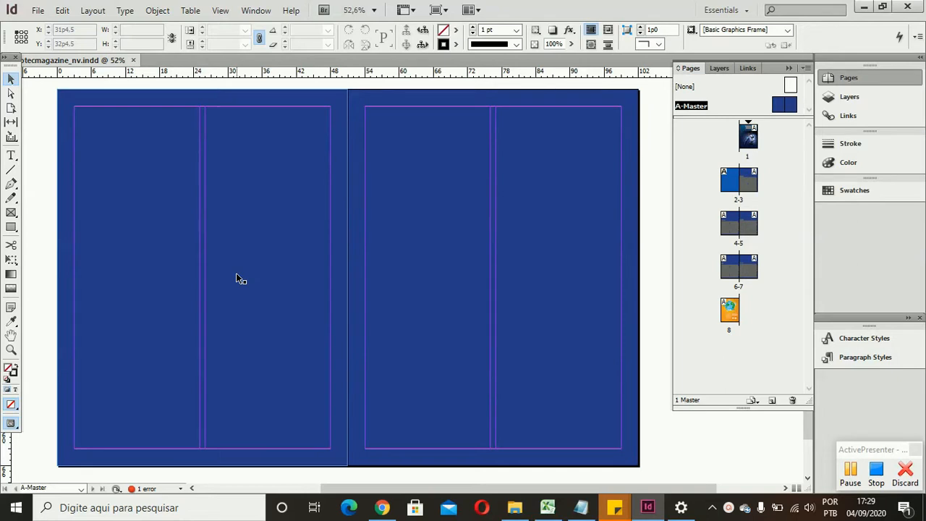
Step: Open the spread of pages 2-3 and examine the blue background and chapter text there and on the following spread
drag(754, 199, 746, 196)
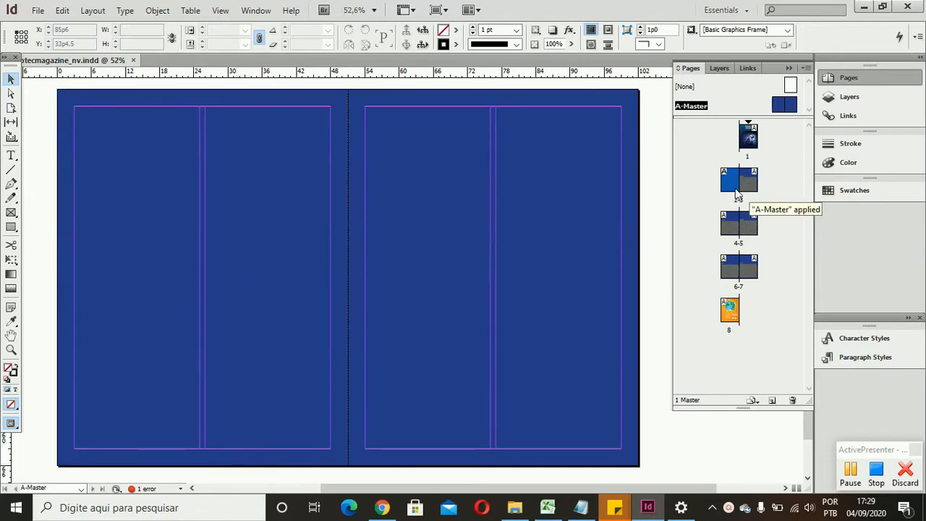
double_click(737, 191)
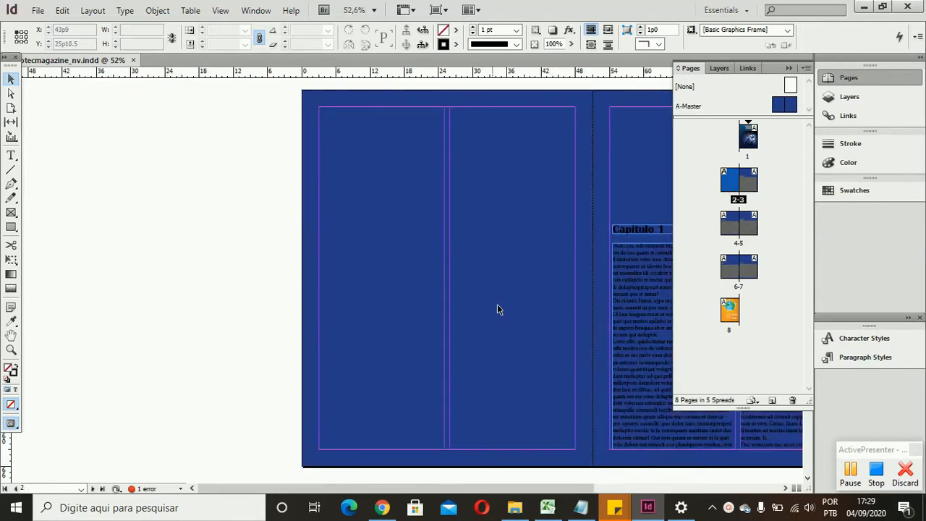
key(h)
drag(374, 300, 90, 292)
click(11, 78)
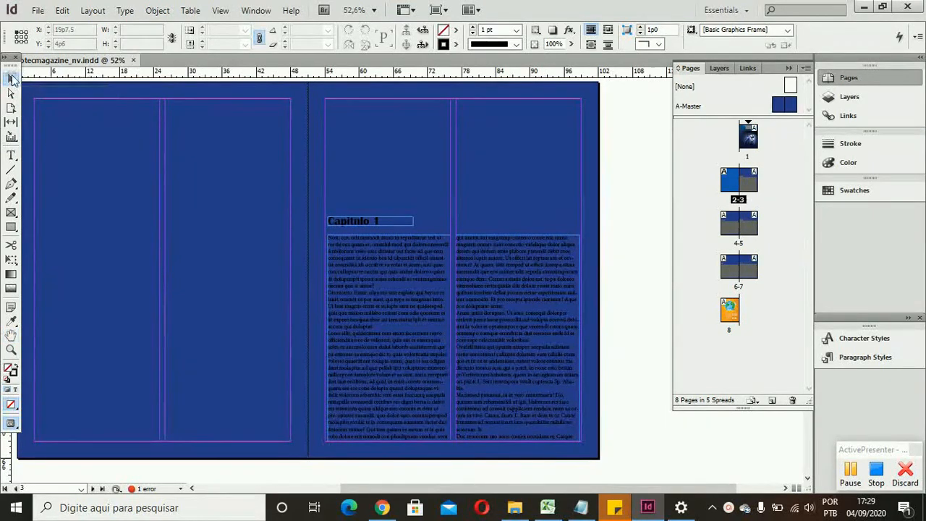
drag(468, 167, 397, 227)
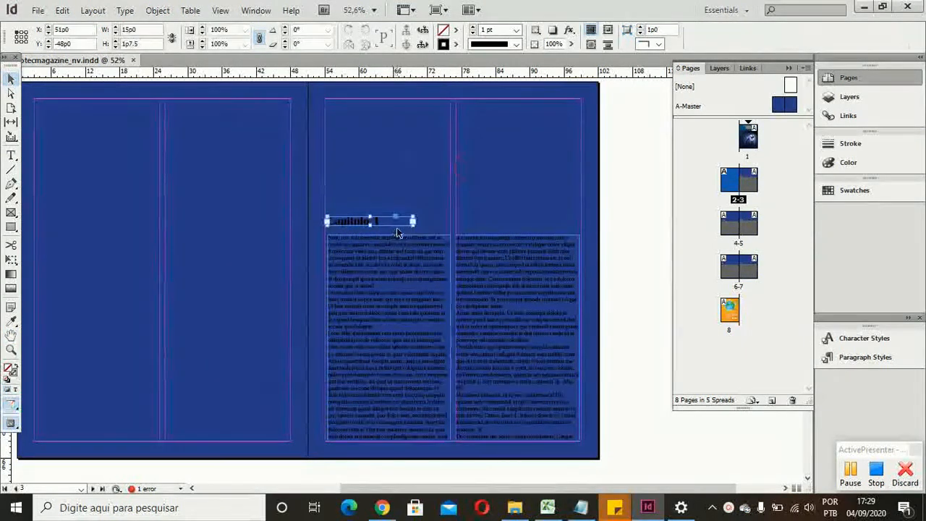
click(427, 208)
key(h)
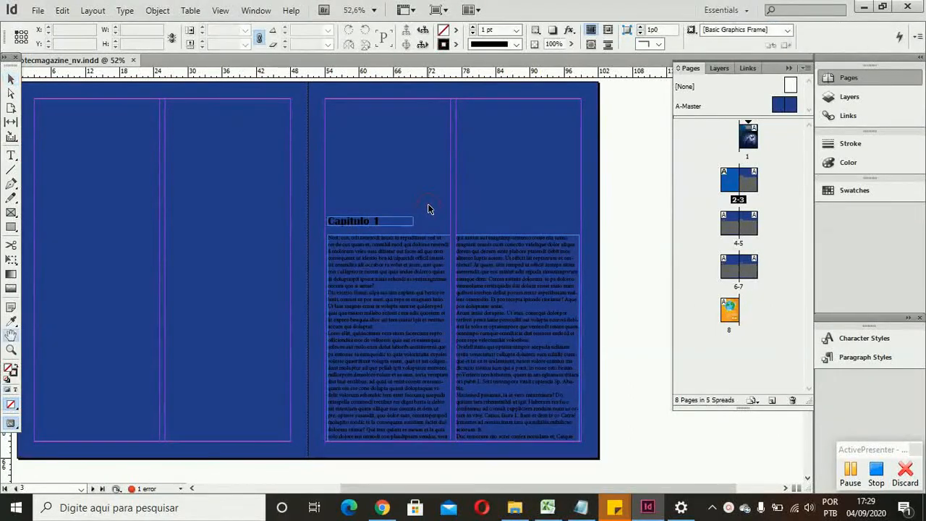
drag(430, 160, 463, 108)
drag(474, 181, 457, 75)
drag(443, 324, 455, 94)
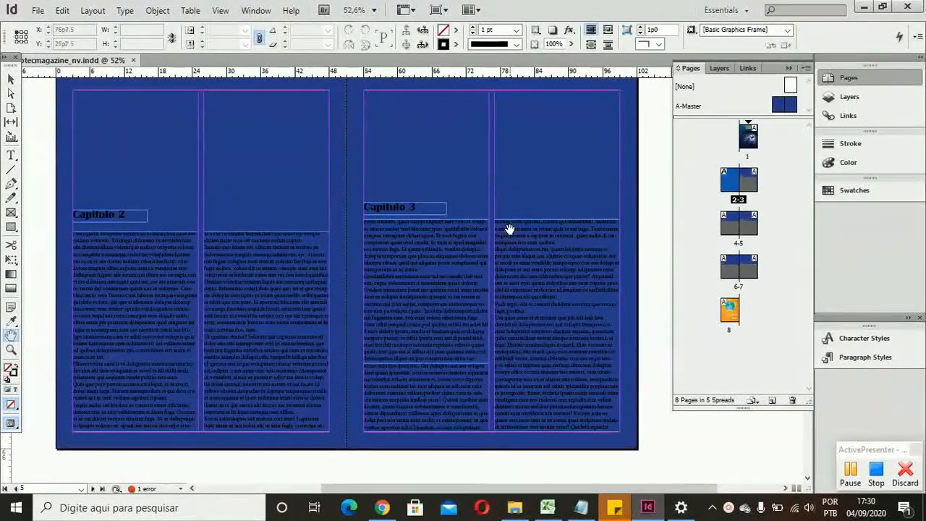
drag(509, 230, 446, 386)
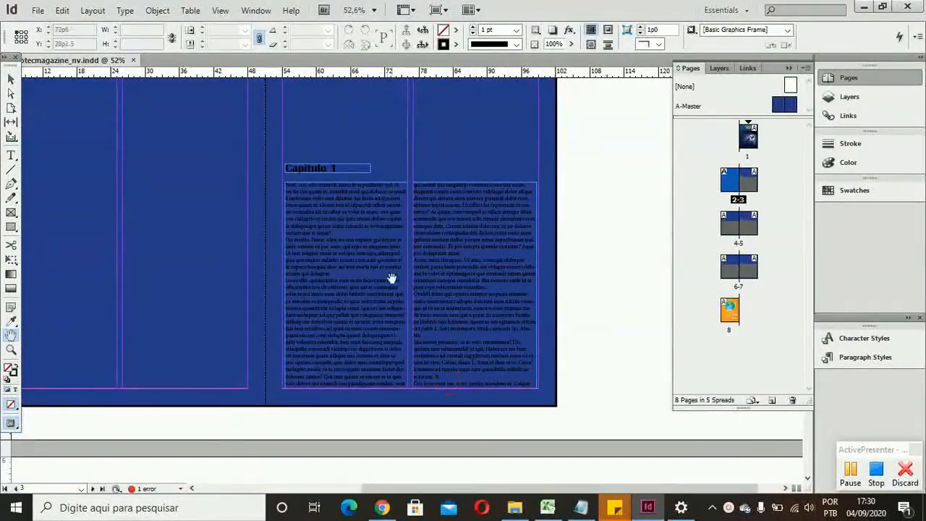
Step: Collapse the Pages panel and move the Character Styles and Paragraph Styles panel group out over the empty pasteboard
click(788, 68)
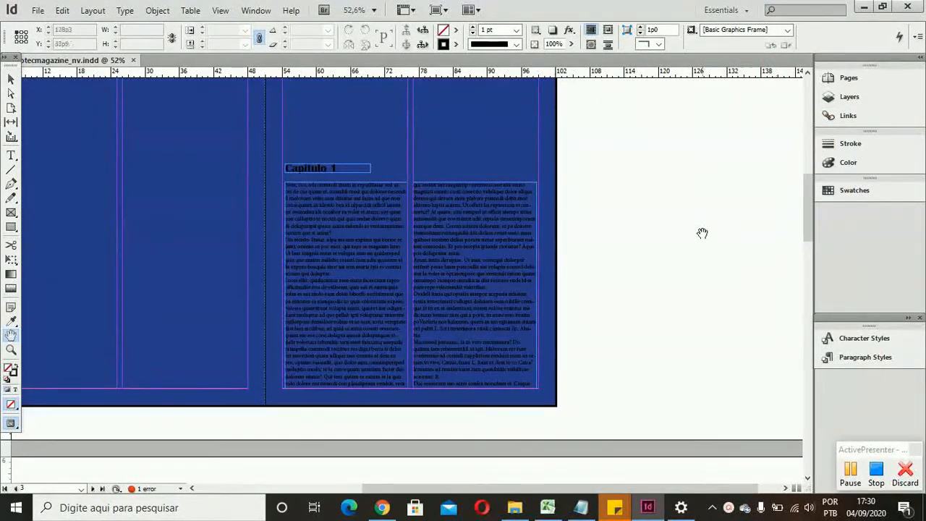
drag(854, 325, 742, 282)
click(753, 311)
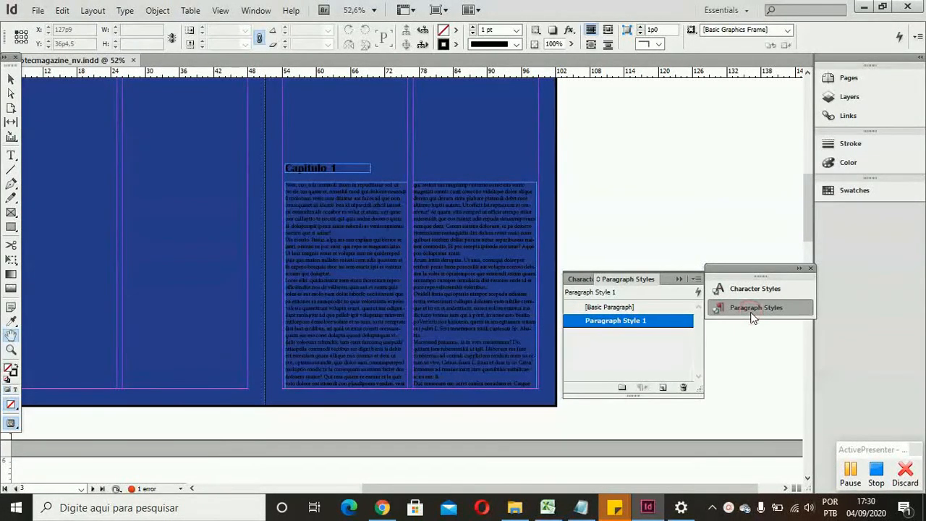
click(753, 311)
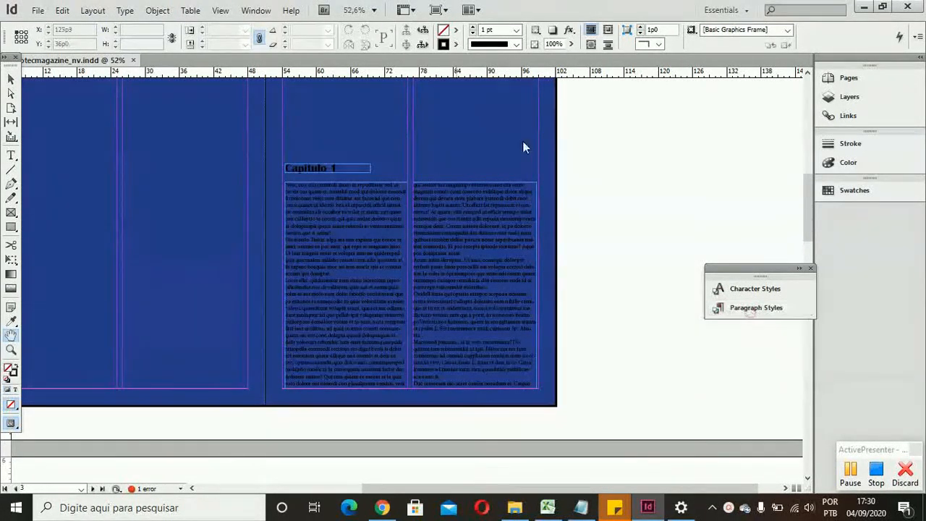
click(155, 12)
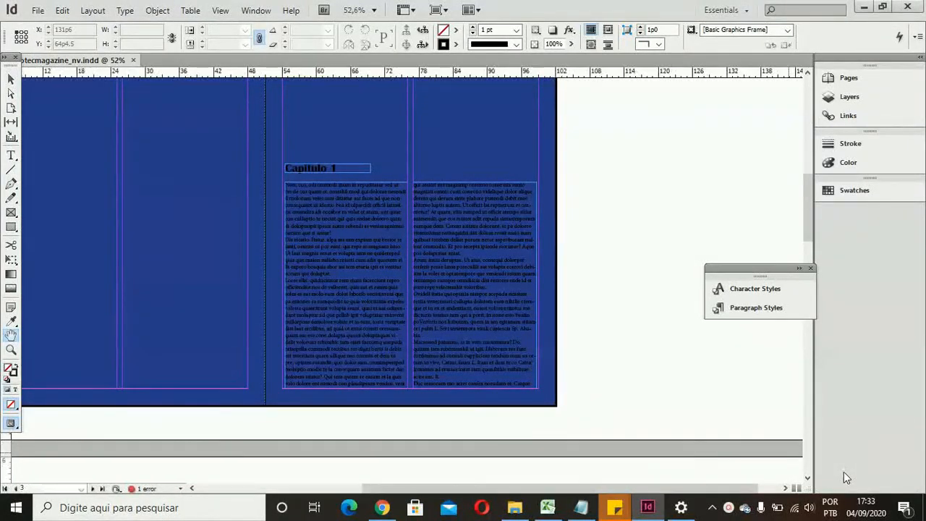
click(731, 508)
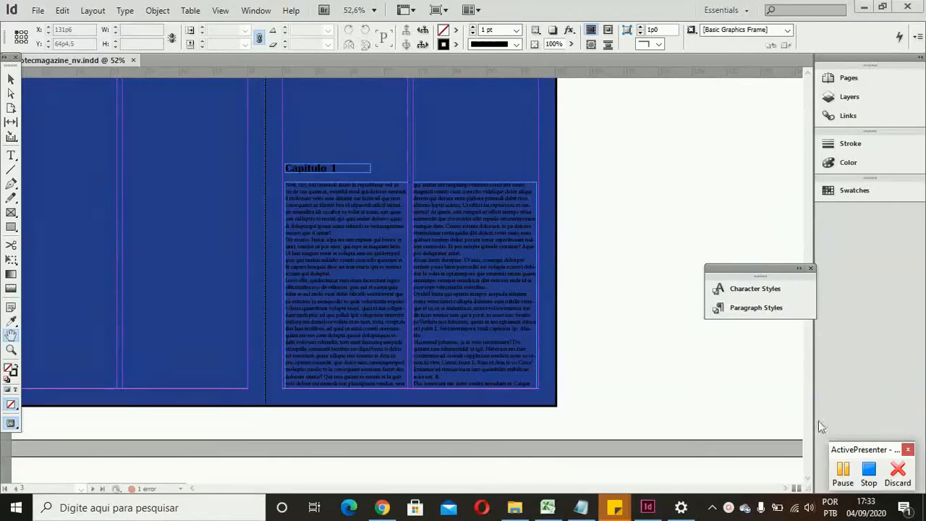
click(123, 11)
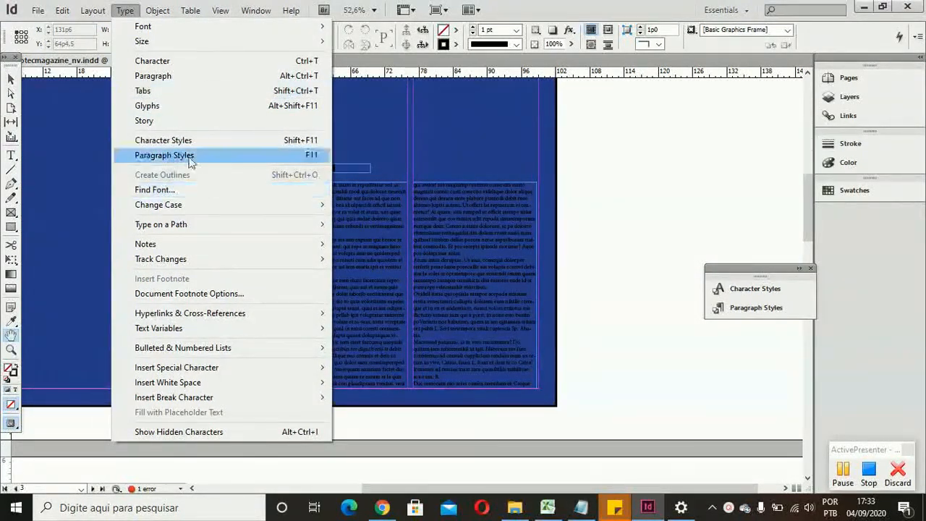
click(126, 10)
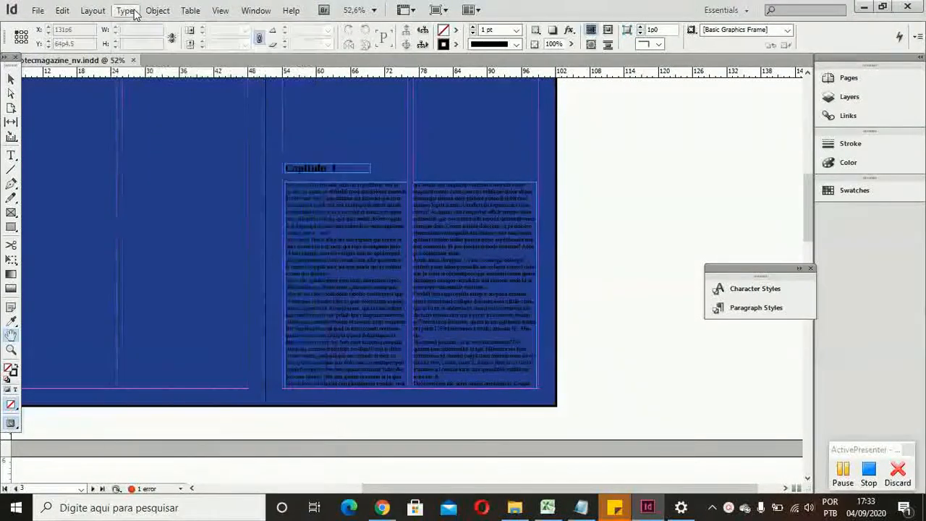
Step: Delete the paragraph style Paragraph Style 1 and replace it with [Basic Paragraph]
click(753, 308)
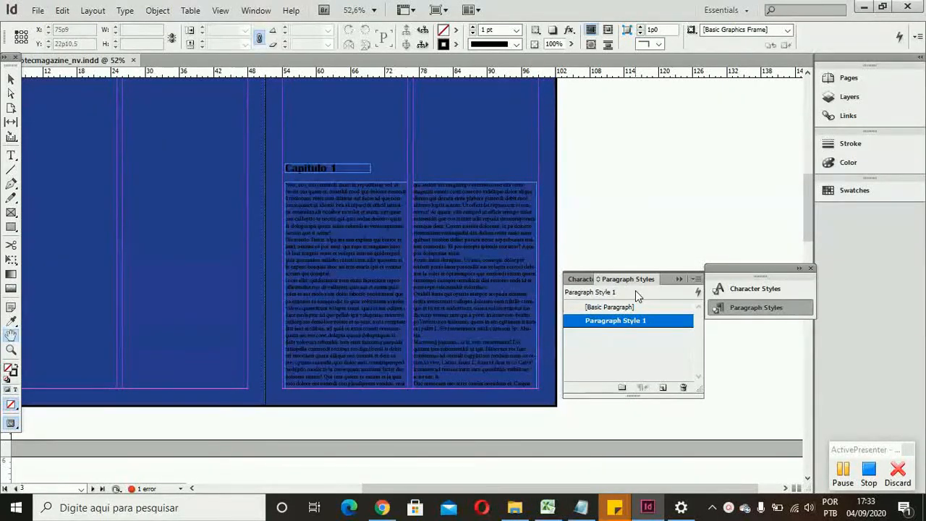
click(683, 387)
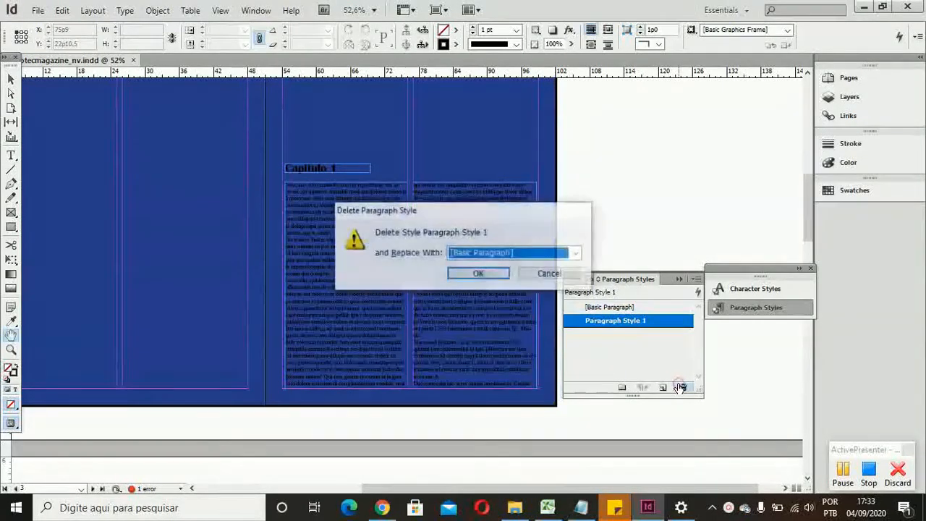
click(485, 273)
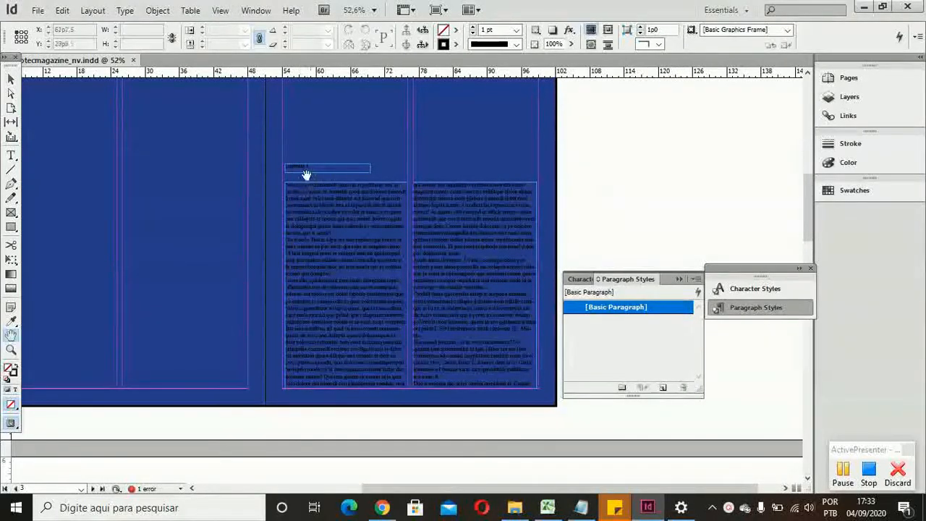
Step: Examine the chapter titles and body text on pages 2-3 and the following spread for their changed formatting
scroll(395, 142, down, 3)
scroll(393, 140, down, 4)
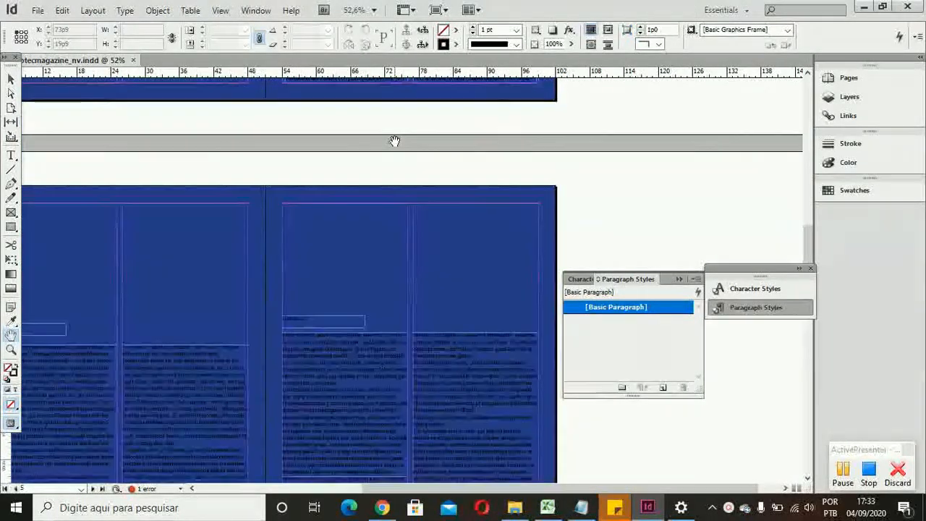
scroll(393, 140, up, 4)
scroll(384, 211, down, 5)
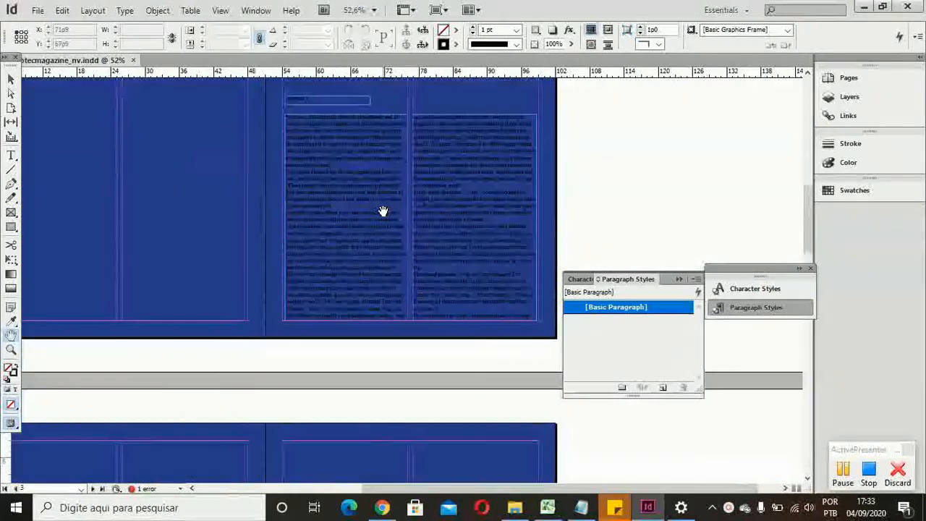
scroll(383, 211, up, 4)
scroll(383, 211, down, 3)
scroll(384, 211, down, 1)
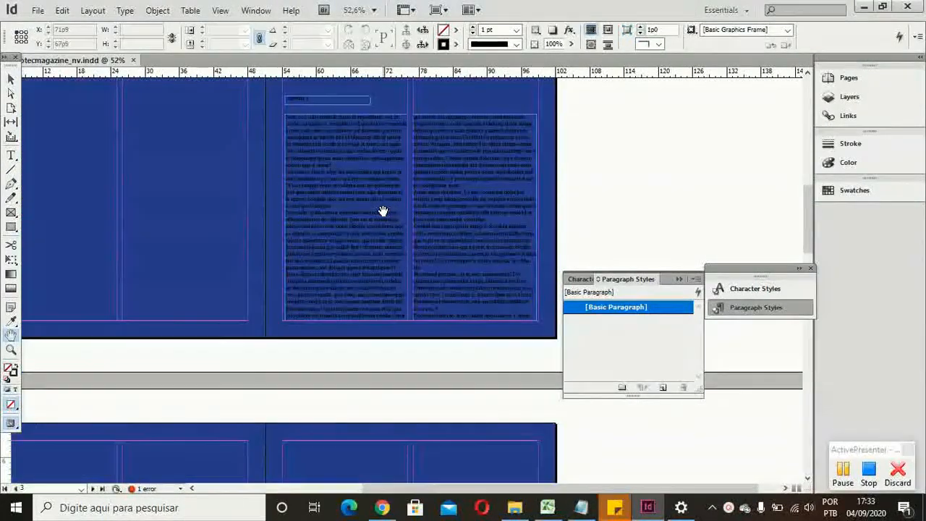
scroll(384, 210, up, 2)
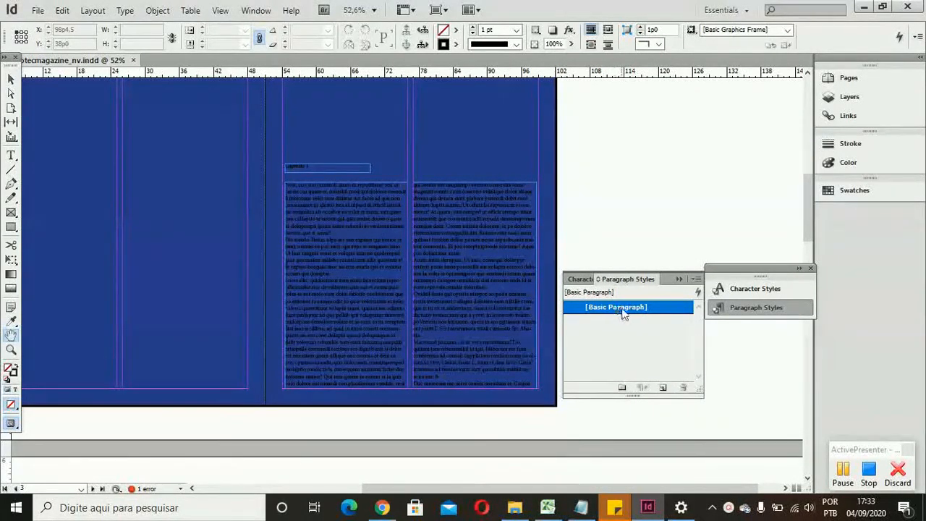
Step: Create a new paragraph style and name it Titulo
click(660, 387)
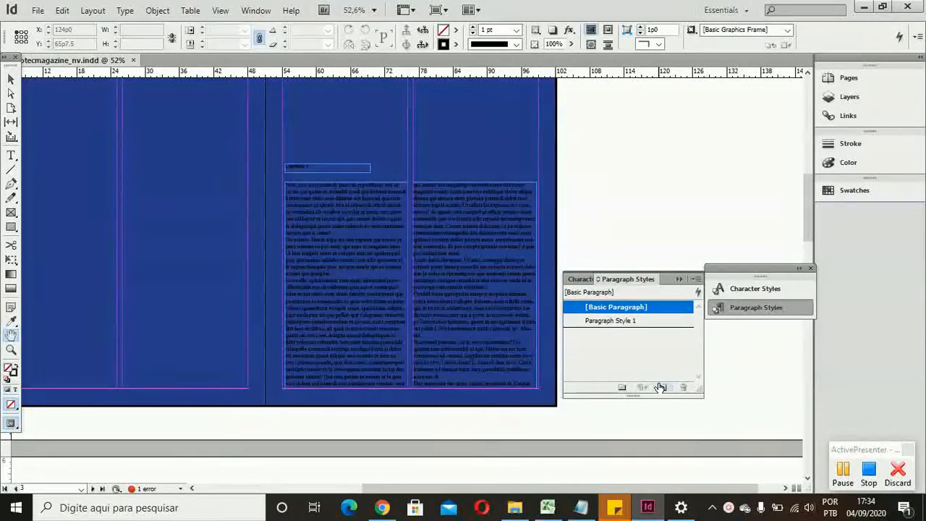
click(629, 325)
click(629, 324)
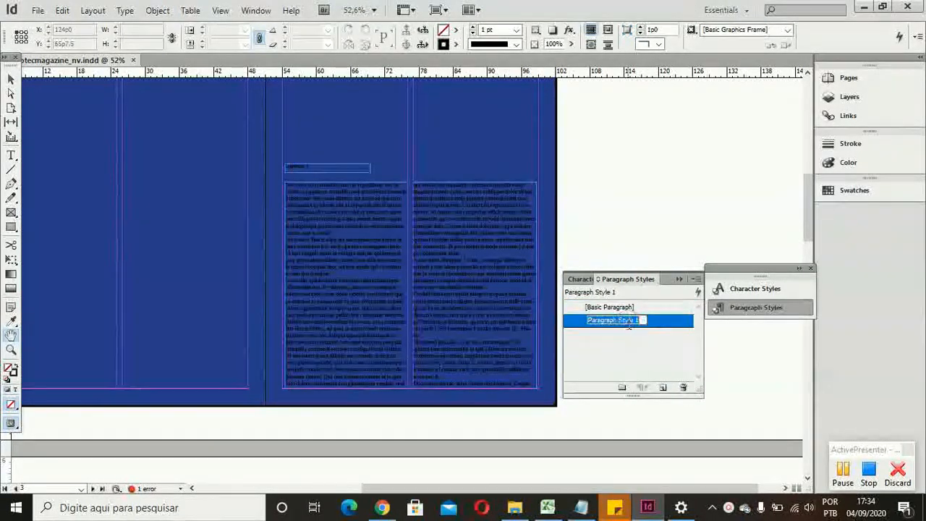
double_click(651, 324)
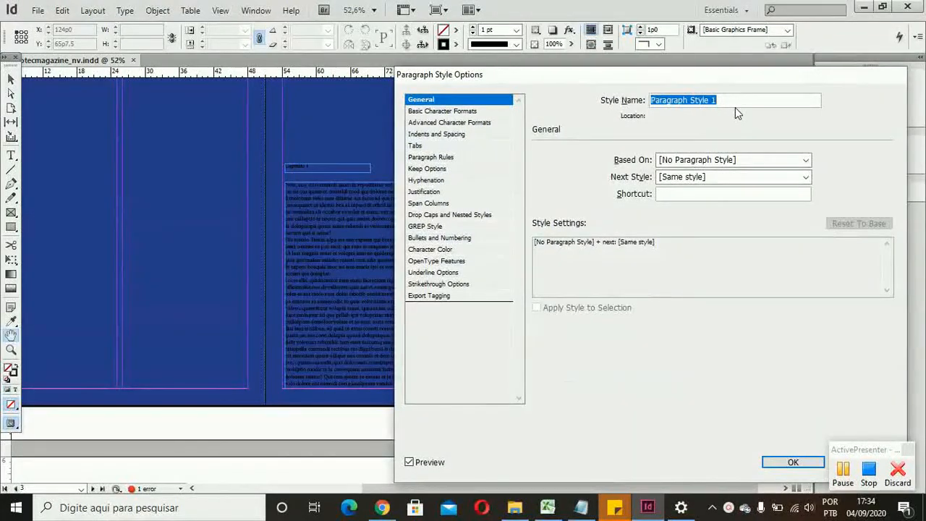
text(Titulo)
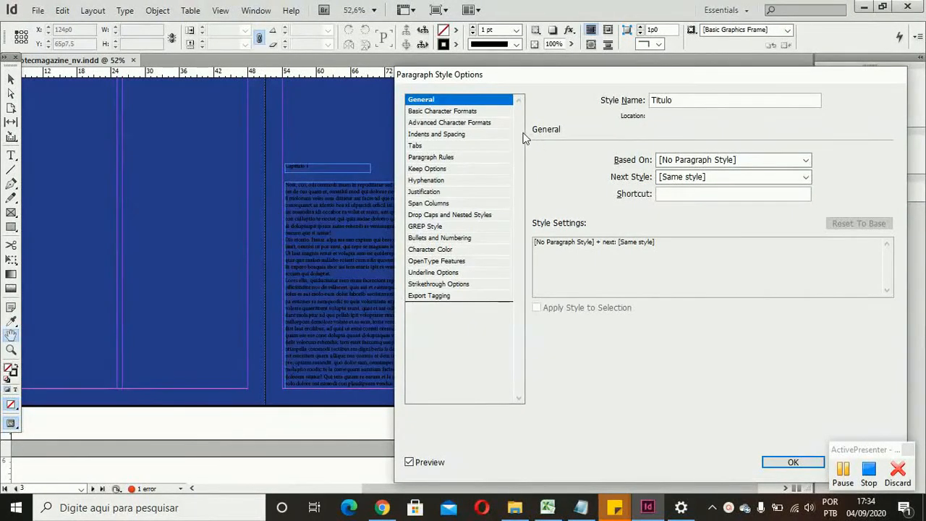
Step: Set the font family of the Titulo paragraph style to Verdana in its basic character formats
click(497, 113)
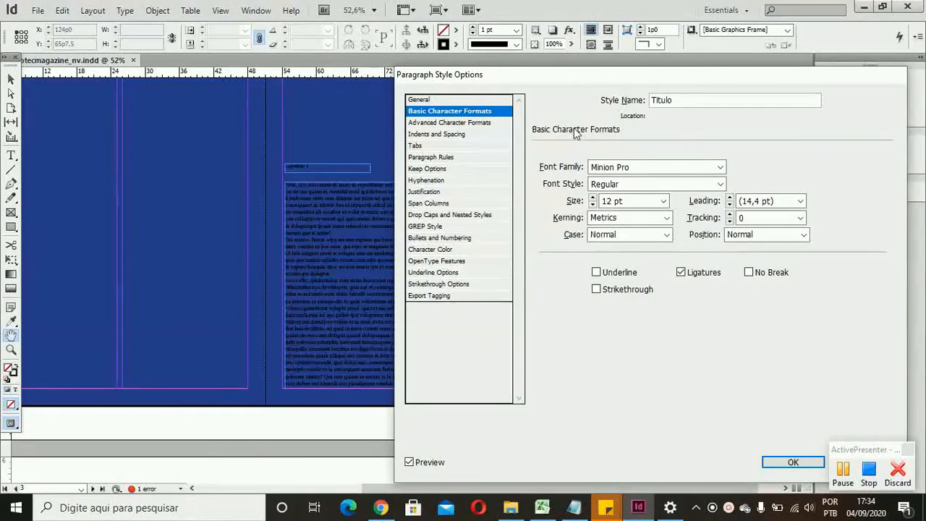
click(720, 169)
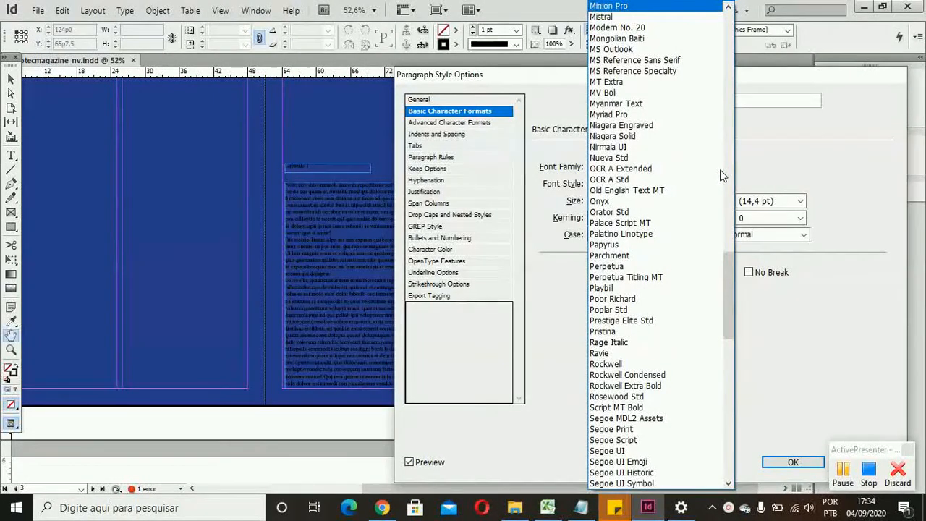
click(736, 276)
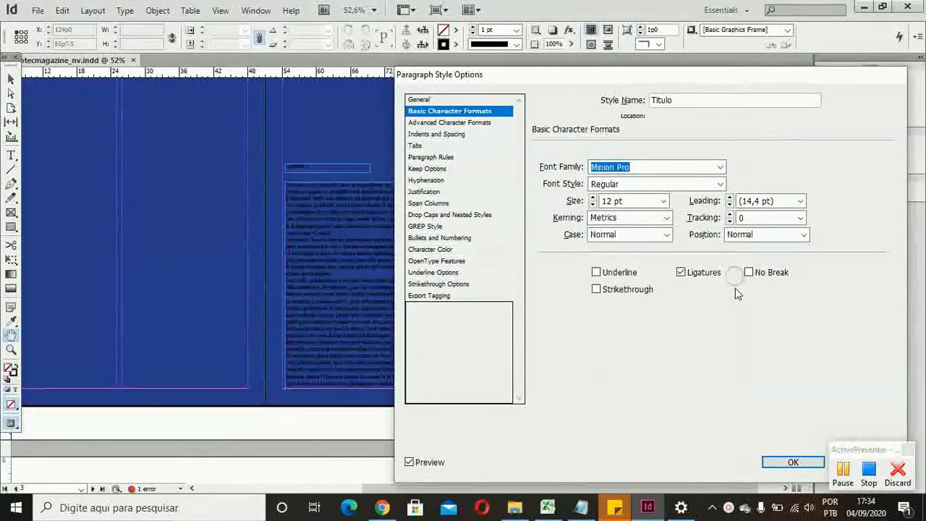
click(721, 166)
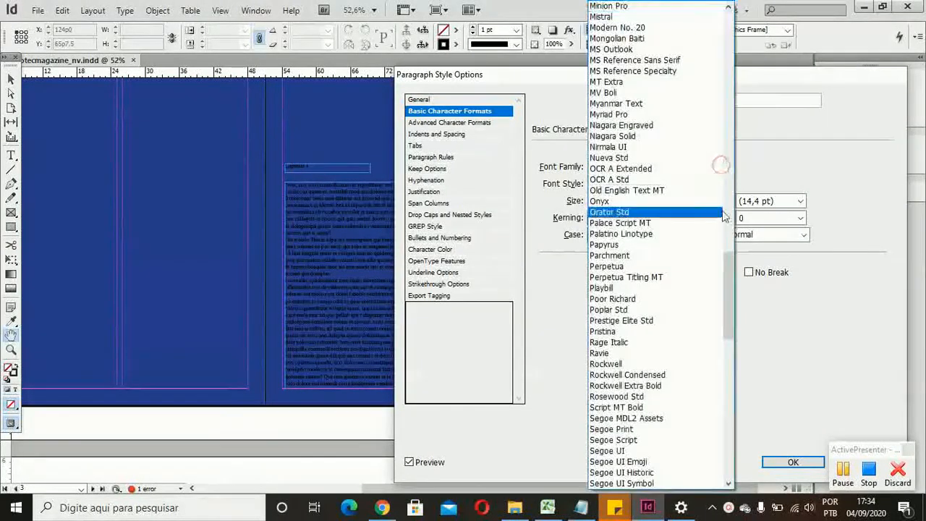
mouse_move(732, 287)
mouse_down()
mouse_move(716, 396)
mouse_move(709, 207)
mouse_move(712, 237)
mouse_up()
key(v)
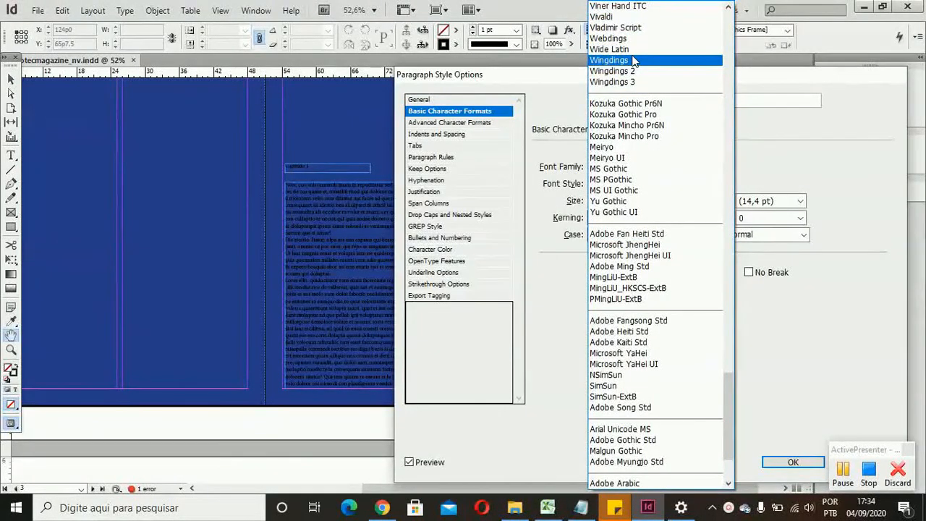
scroll(634, 61, up, 1)
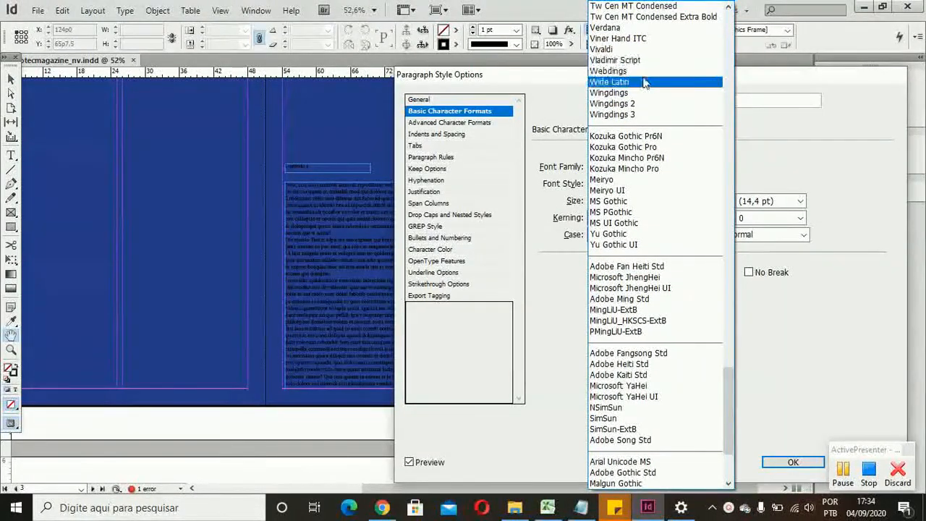
click(640, 27)
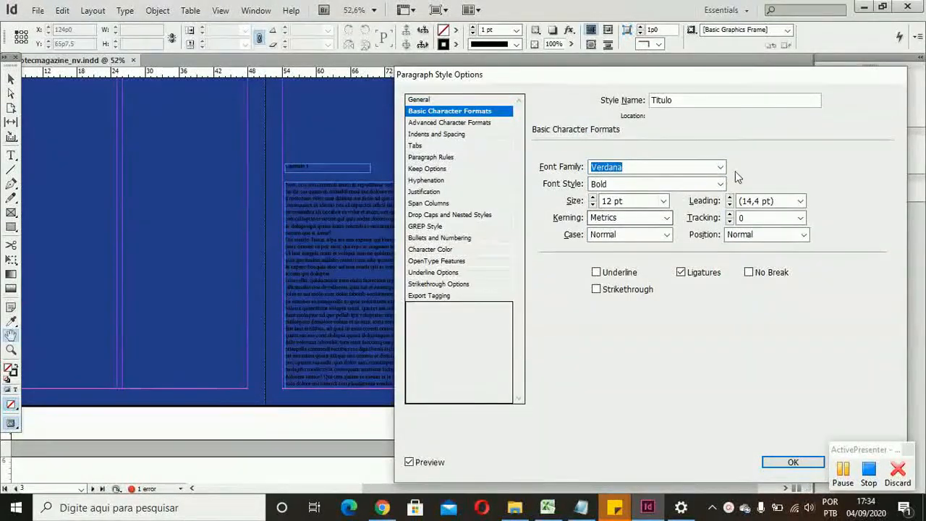
Step: Keep the Titulo style's font style at Bold, set its size to 15 pt and confirm the style options
click(721, 186)
click(721, 185)
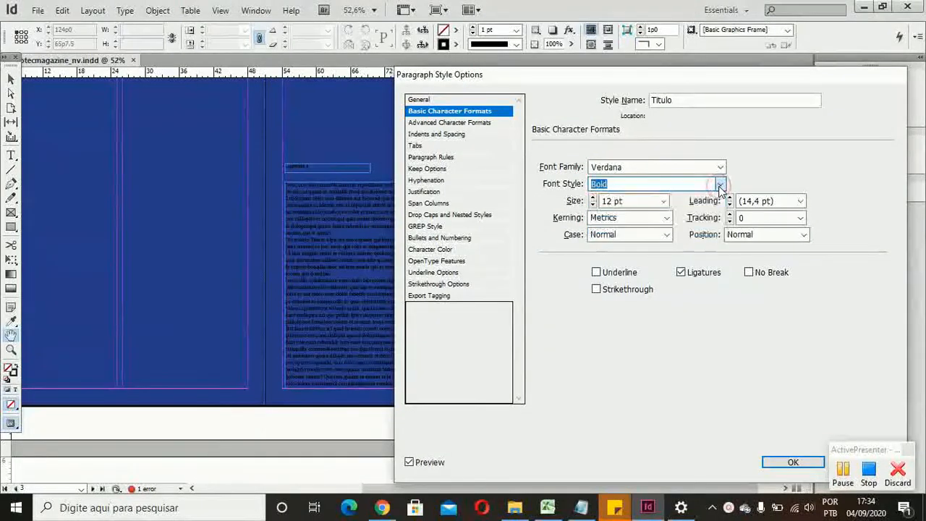
click(720, 185)
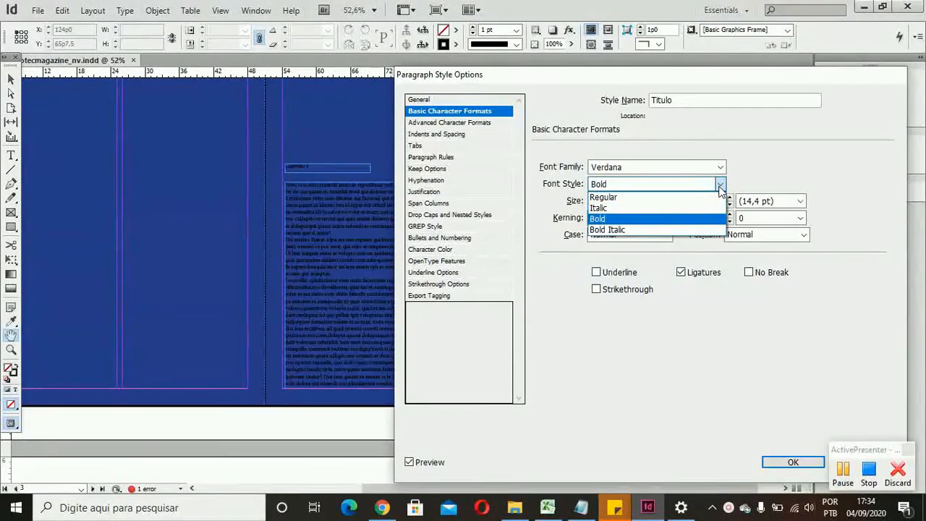
click(720, 185)
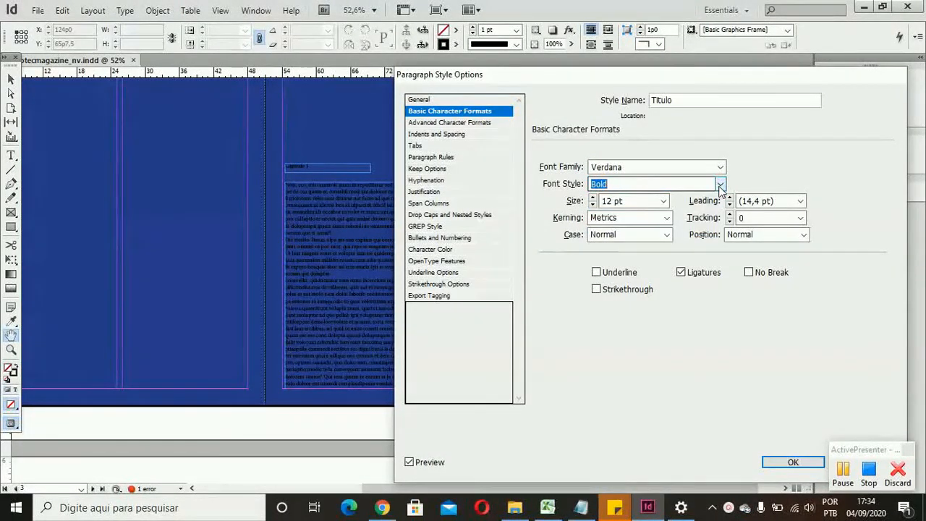
click(593, 198)
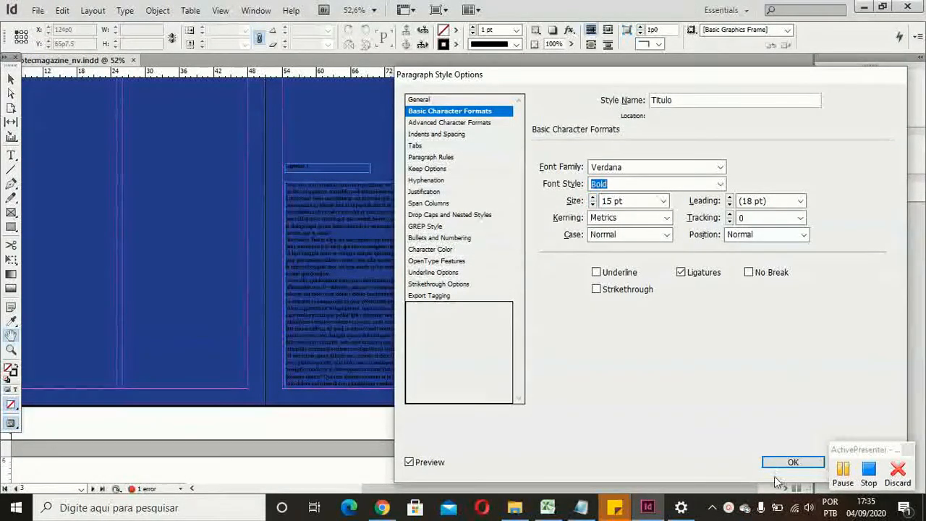
click(791, 463)
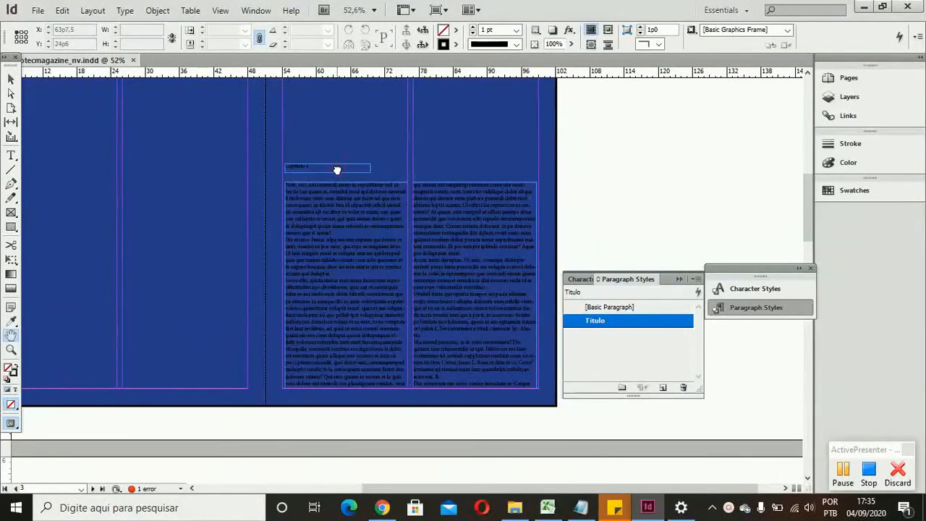
Step: Apply the Titulo paragraph style to the chapter title frame on page 3 and deselect it
click(11, 80)
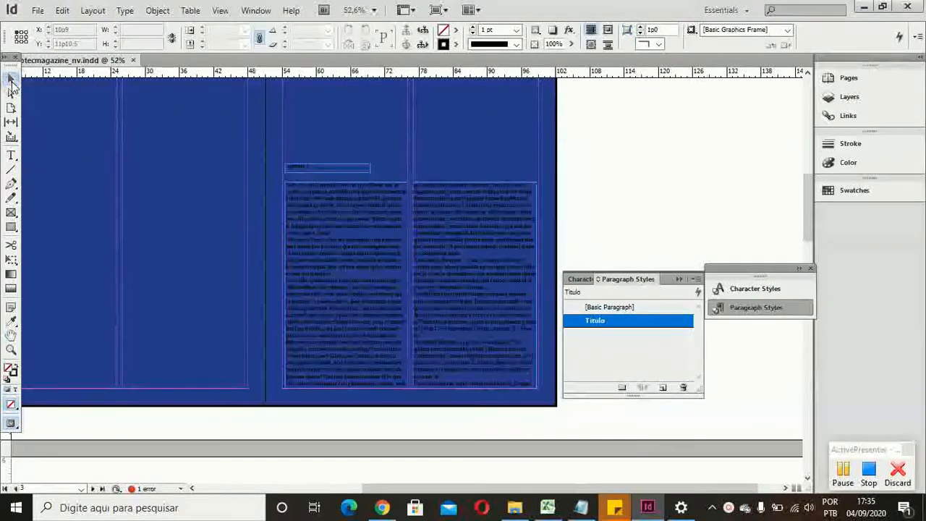
click(294, 167)
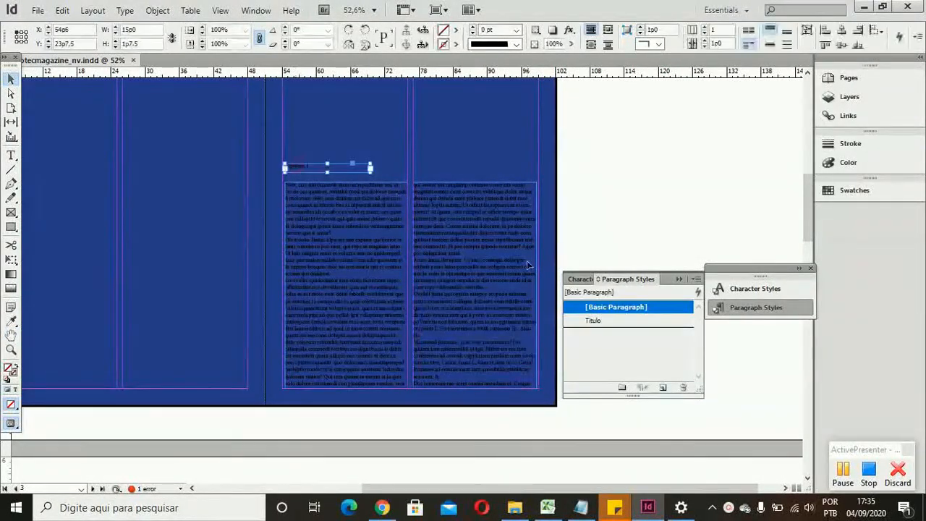
click(624, 323)
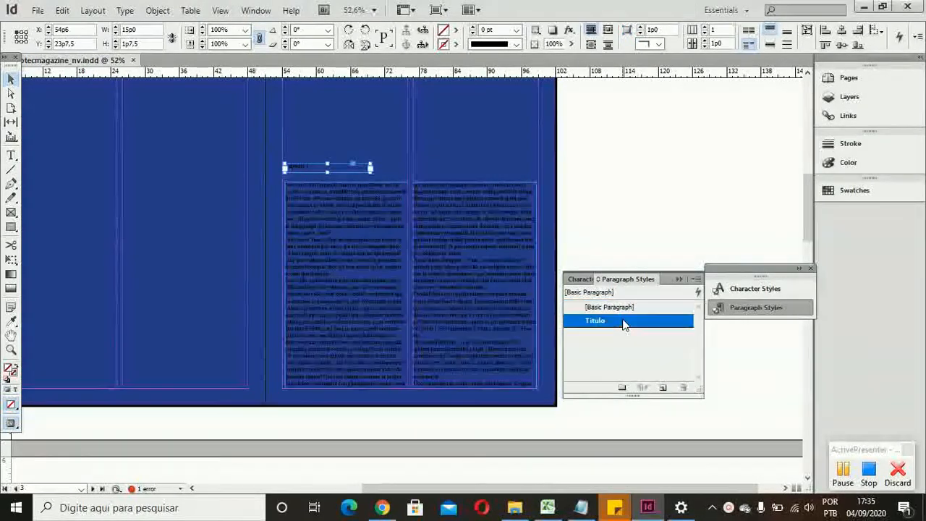
click(582, 180)
Step: Select the chapter title frames on pages 4 and 5 together and apply the Titulo paragraph style to them
scroll(581, 180, down, 3)
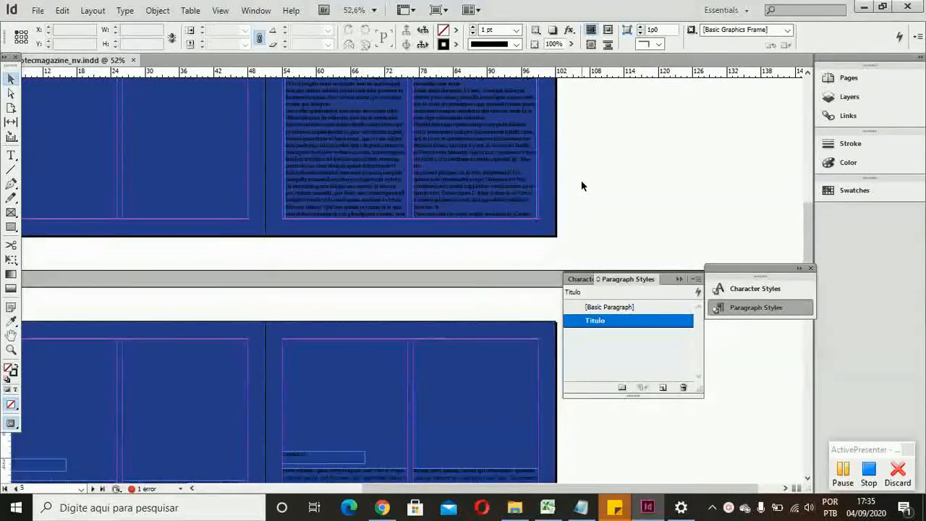
scroll(581, 181, down, 5)
click(357, 289)
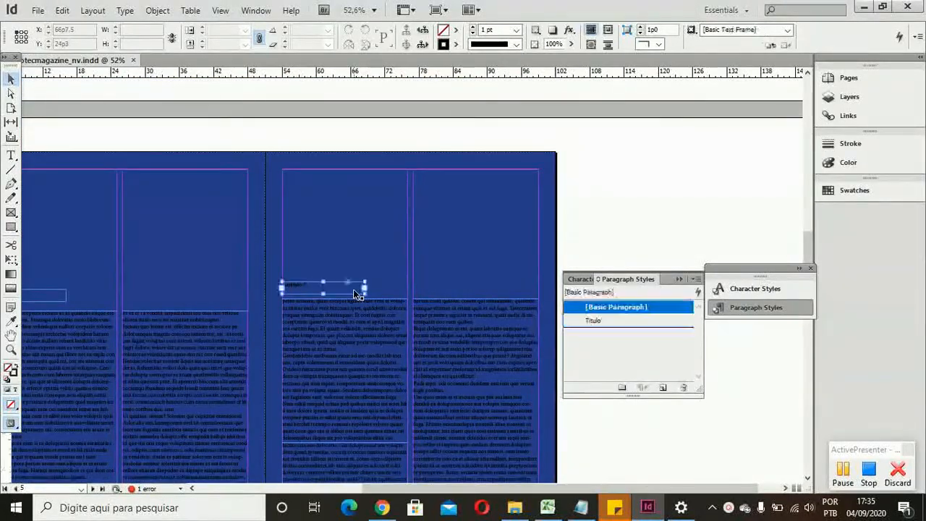
shift+click(59, 301)
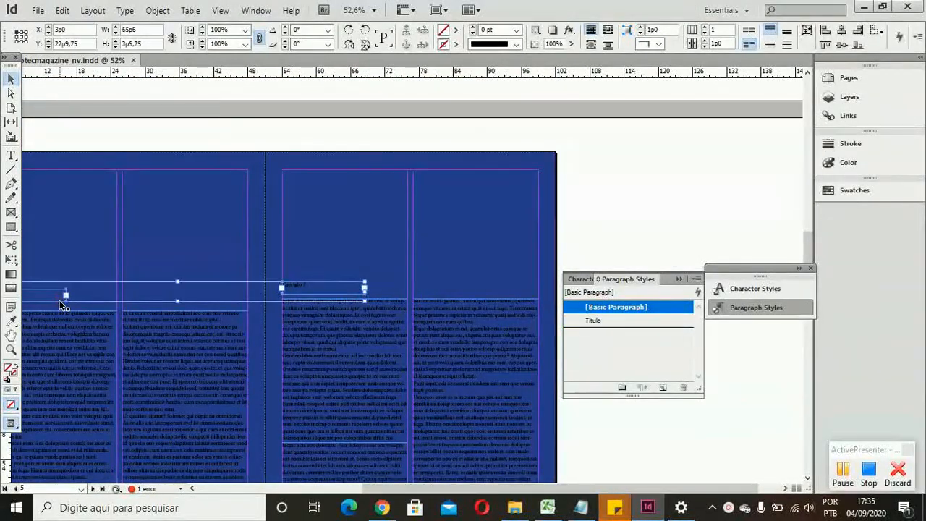
click(602, 324)
Step: Apply the Titulo paragraph style to both chapter title frames on pages 6 and 7 and deselect them
scroll(362, 252, down, 4)
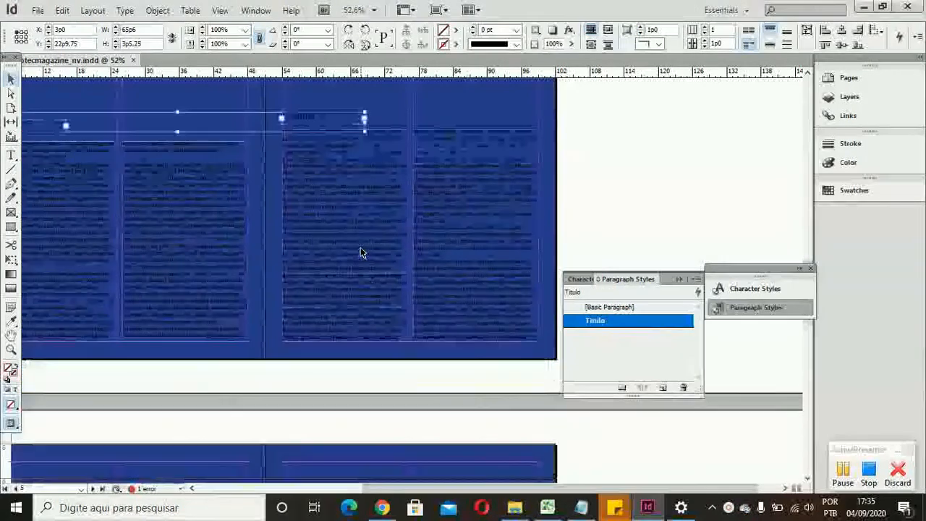
scroll(362, 252, down, 7)
click(338, 270)
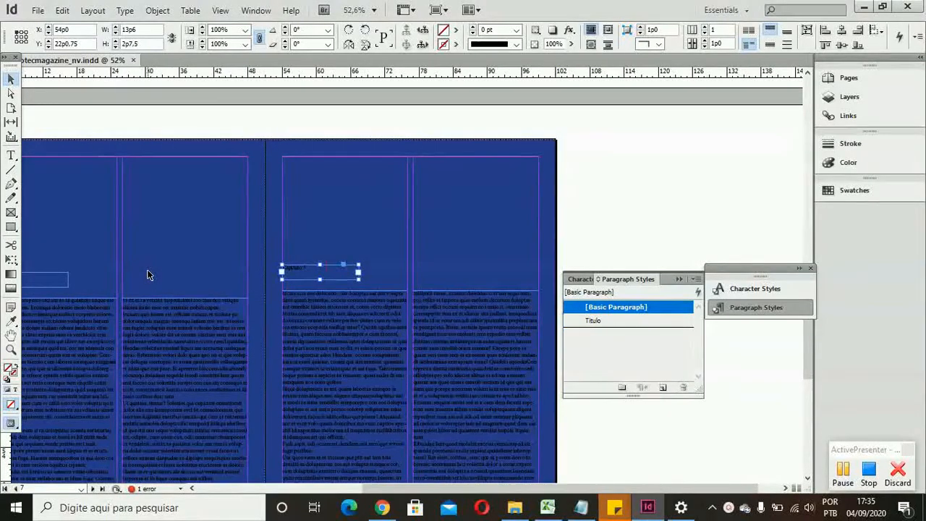
scroll(147, 273, left, 3)
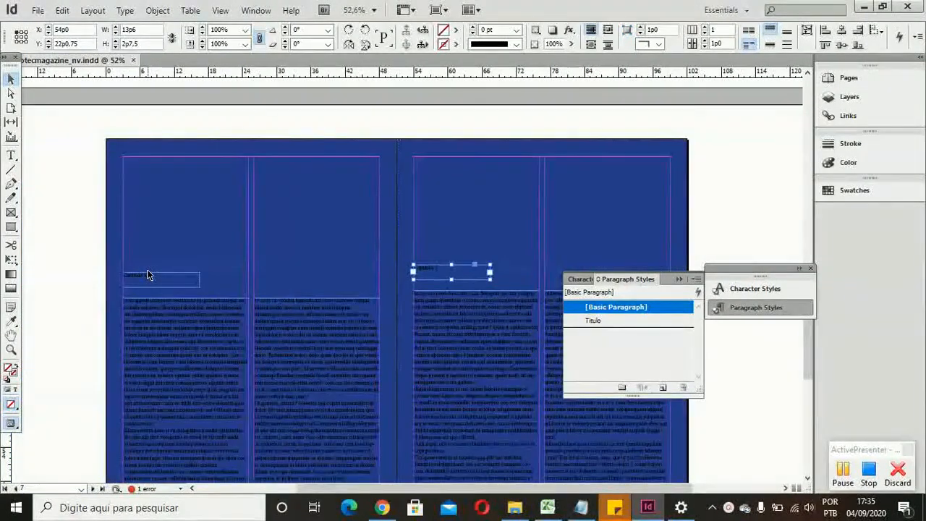
shift+click(146, 276)
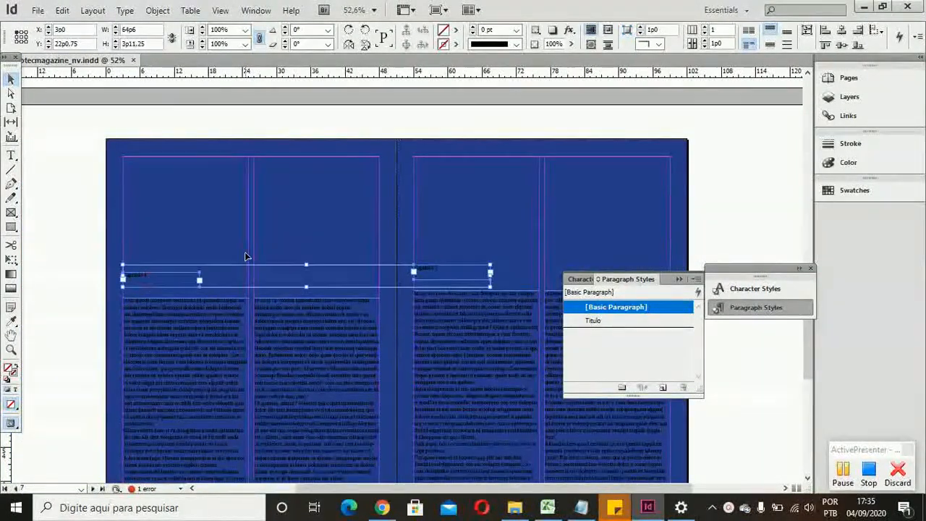
click(620, 321)
click(433, 141)
Step: Examine the chapter titles across all inner spreads to check their Titulo formatting against the blue background
scroll(433, 144, down, 5)
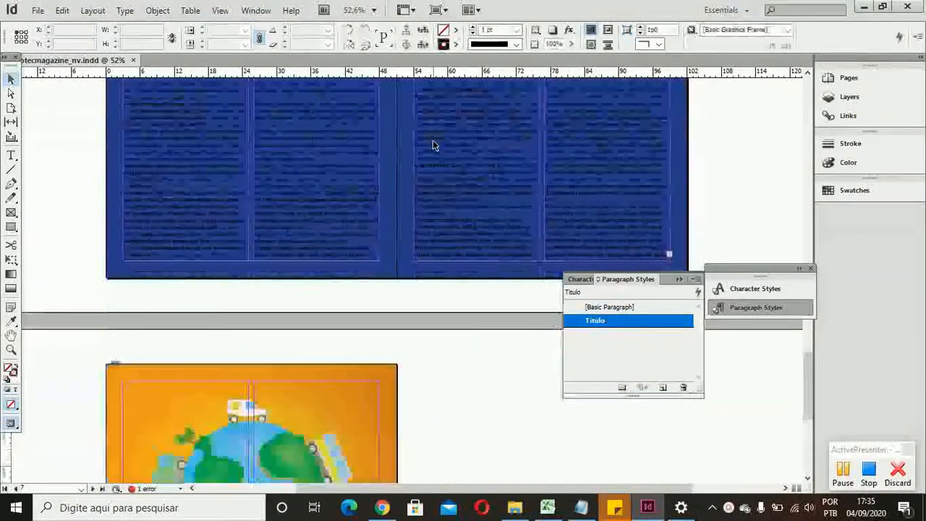
scroll(433, 141, down, 3)
scroll(432, 141, up, 14)
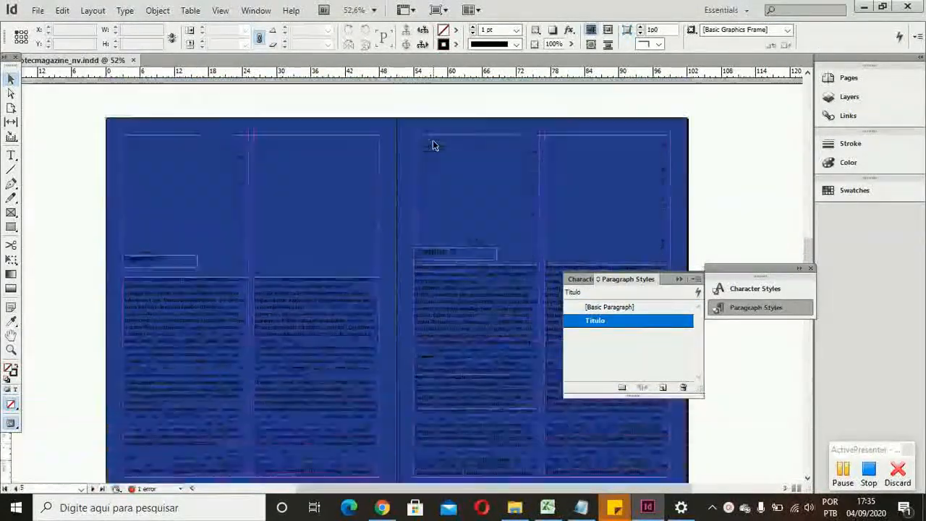
scroll(433, 145, up, 7)
scroll(433, 145, down, 2)
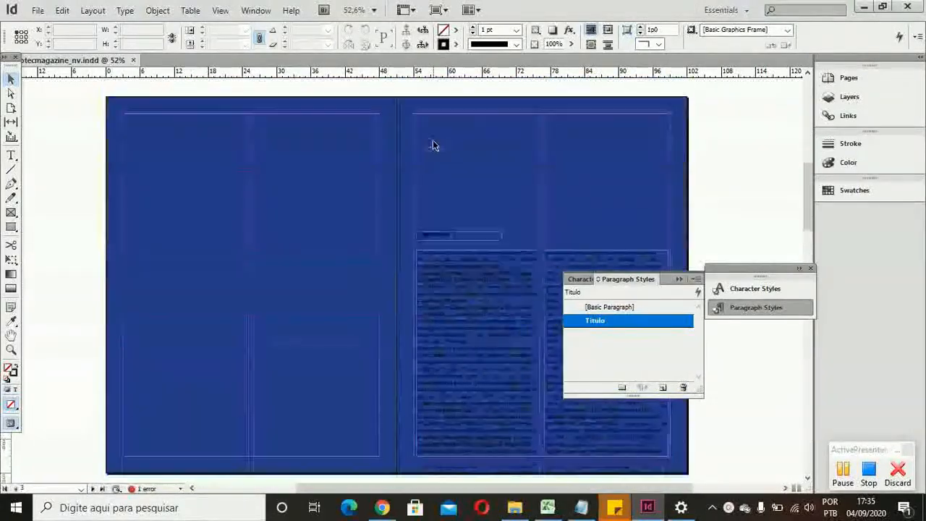
scroll(433, 146, down, 2)
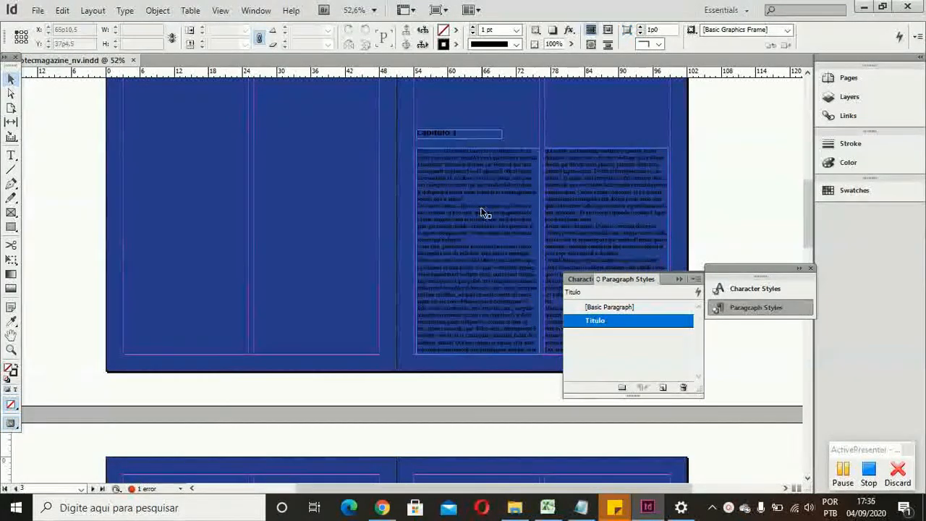
scroll(483, 213, down, 10)
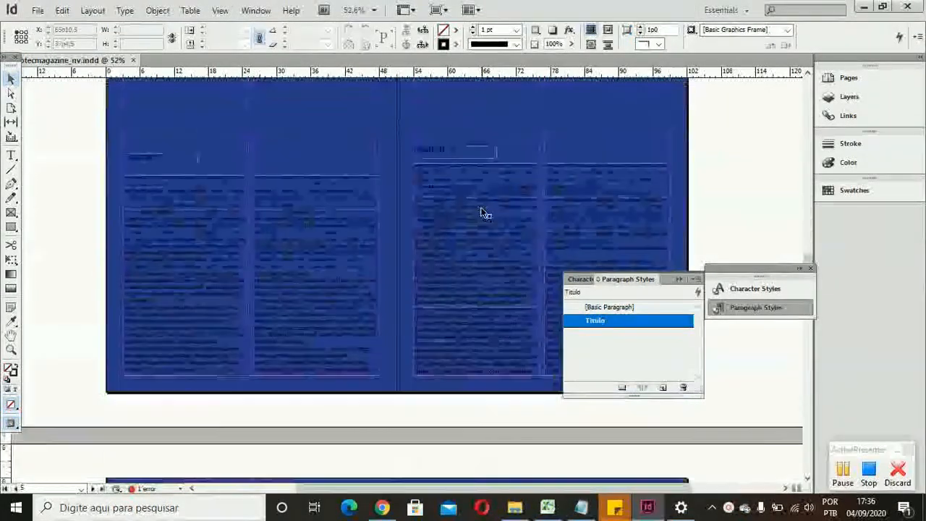
scroll(484, 212, down, 10)
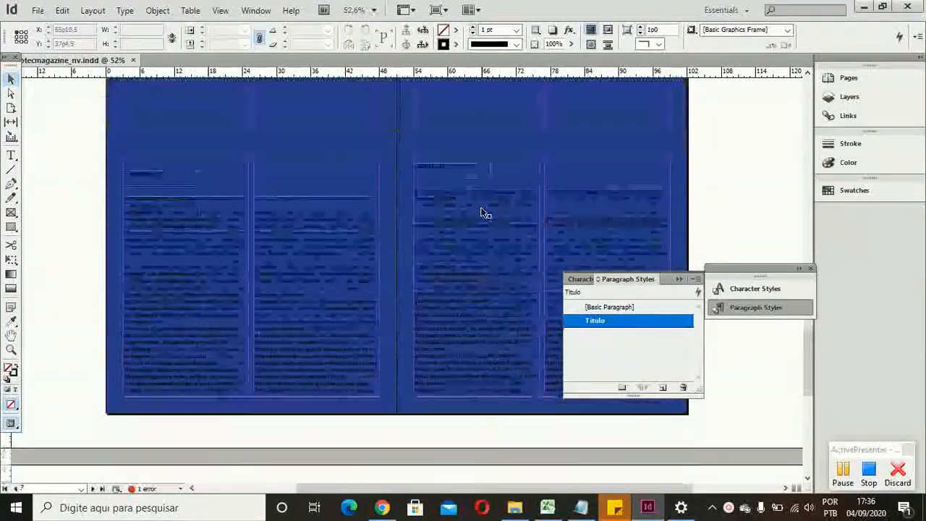
scroll(484, 213, up, 10)
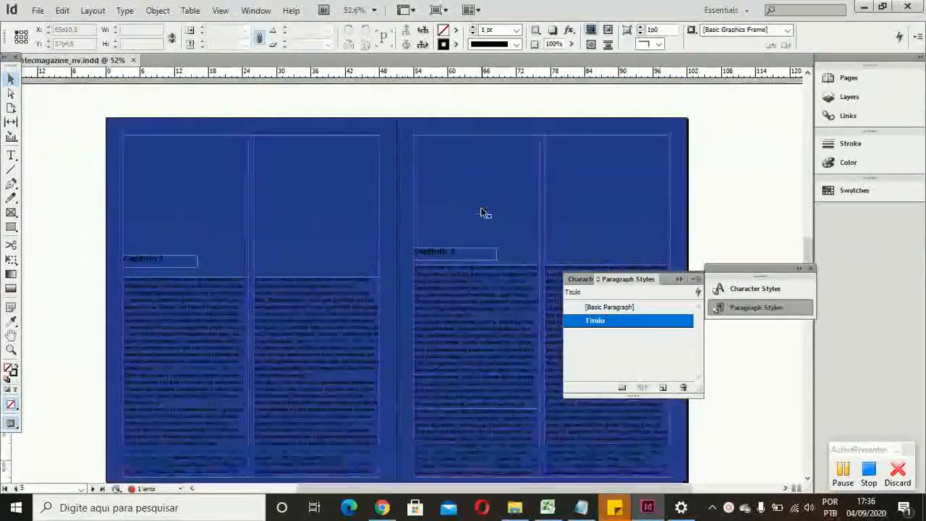
scroll(484, 213, up, 5)
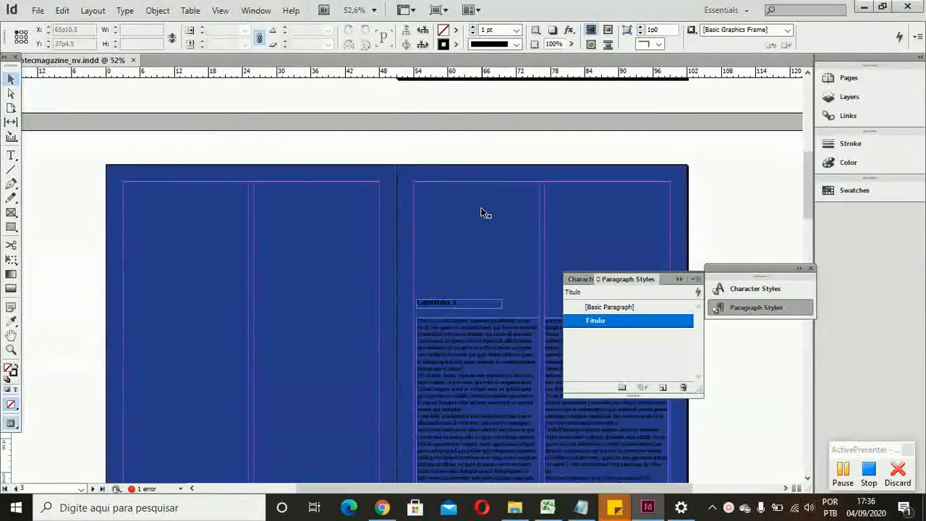
scroll(483, 212, down, 3)
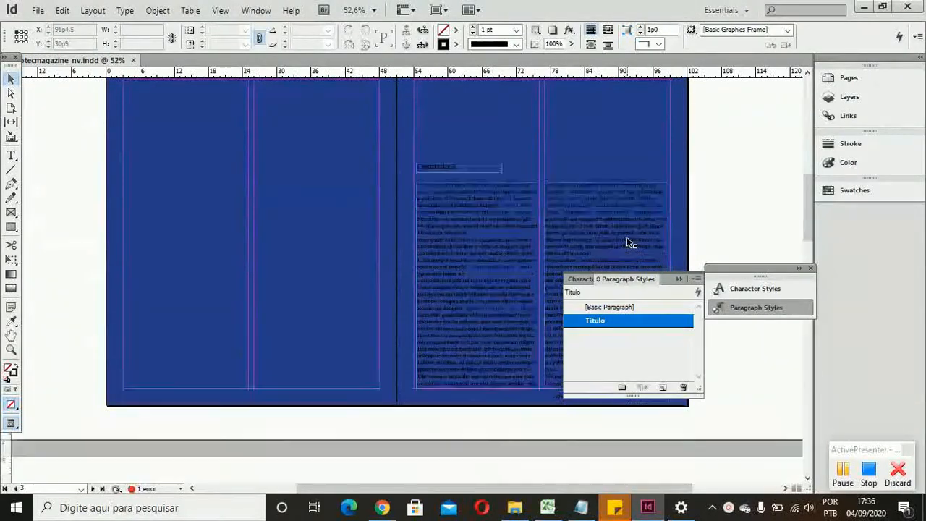
scroll(627, 237, down, 12)
scroll(627, 237, up, 6)
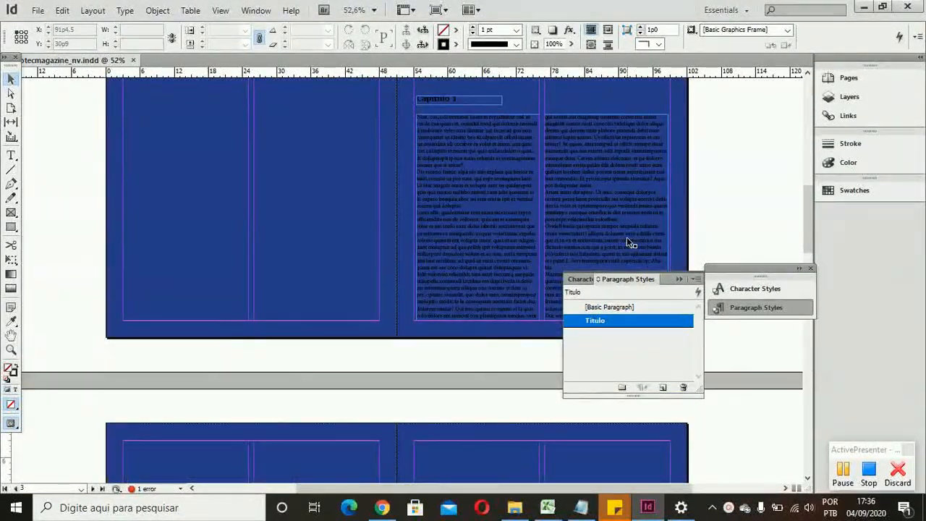
scroll(626, 243, up, 11)
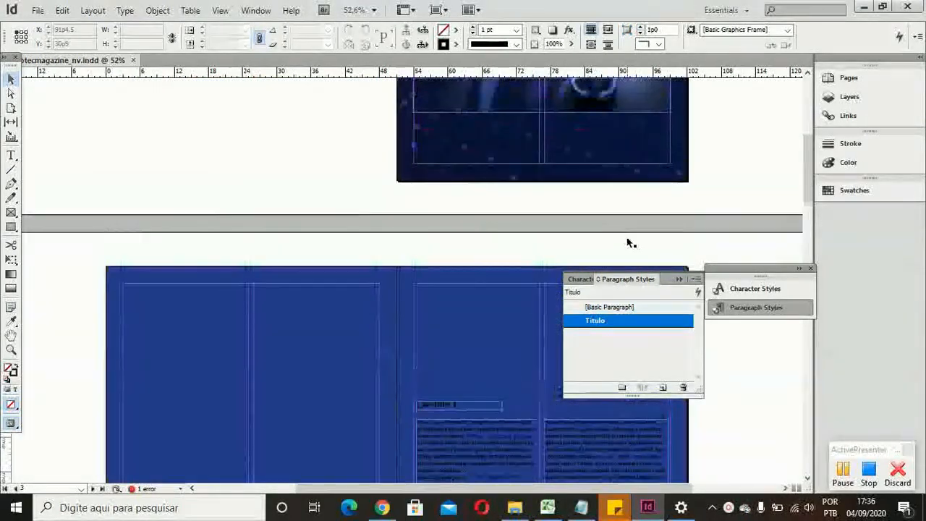
key(super+s)
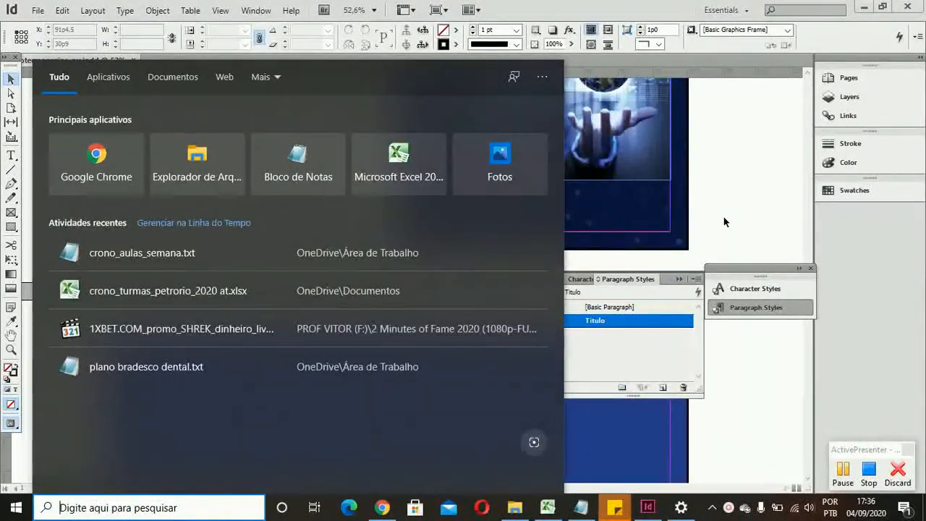
click(723, 221)
scroll(726, 220, down, 3)
scroll(724, 221, down, 3)
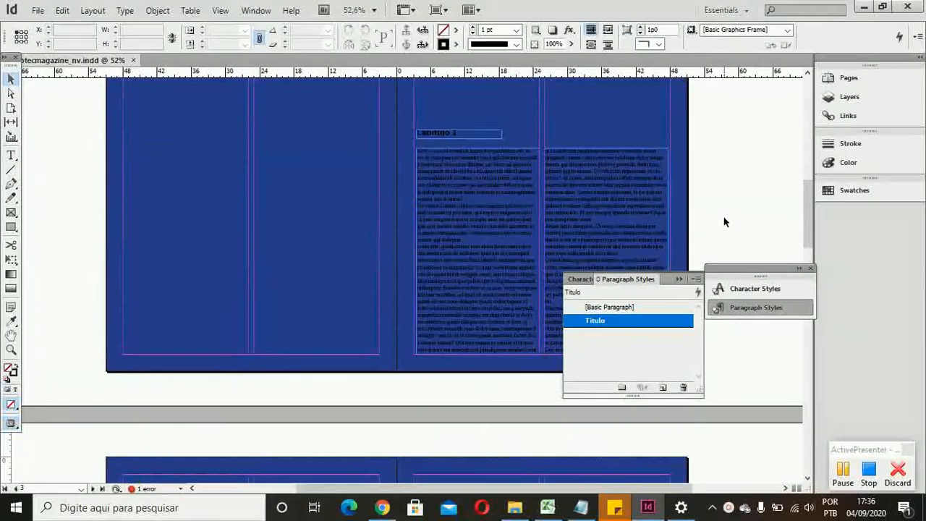
Step: Review the topic list in the Notepad note and return to the magazine's page 2–3 spread in InDesign
scroll(724, 220, down, 4)
scroll(723, 221, up, 3)
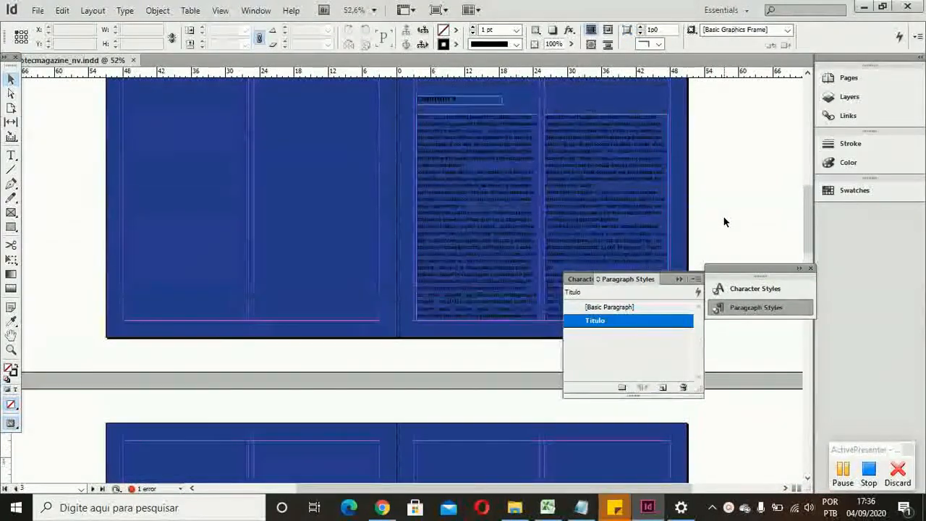
scroll(724, 222, up, 1)
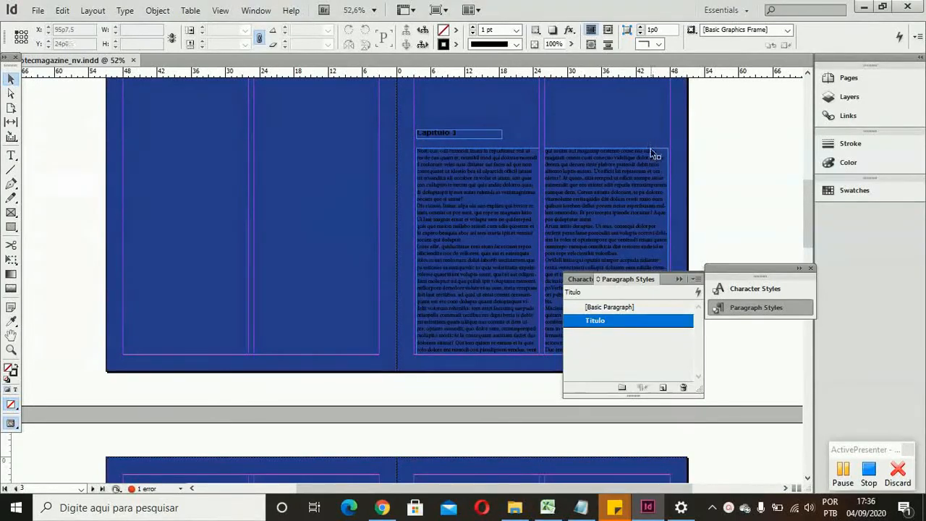
scroll(655, 154, up, 2)
scroll(655, 155, up, 2)
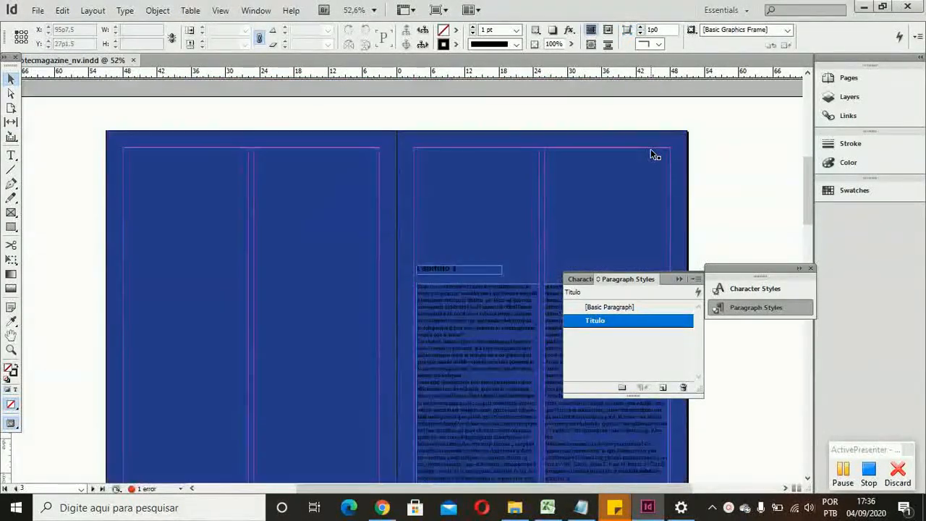
click(583, 508)
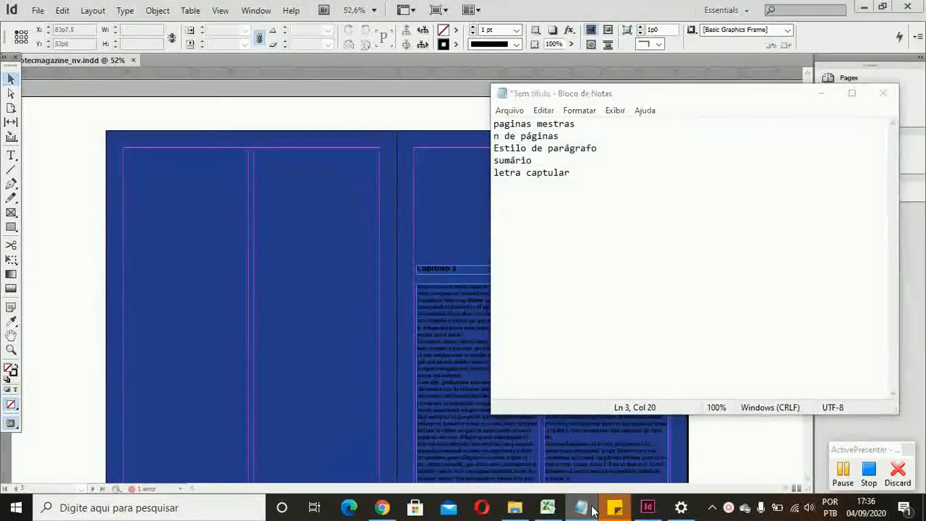
click(592, 511)
click(592, 511)
click(592, 510)
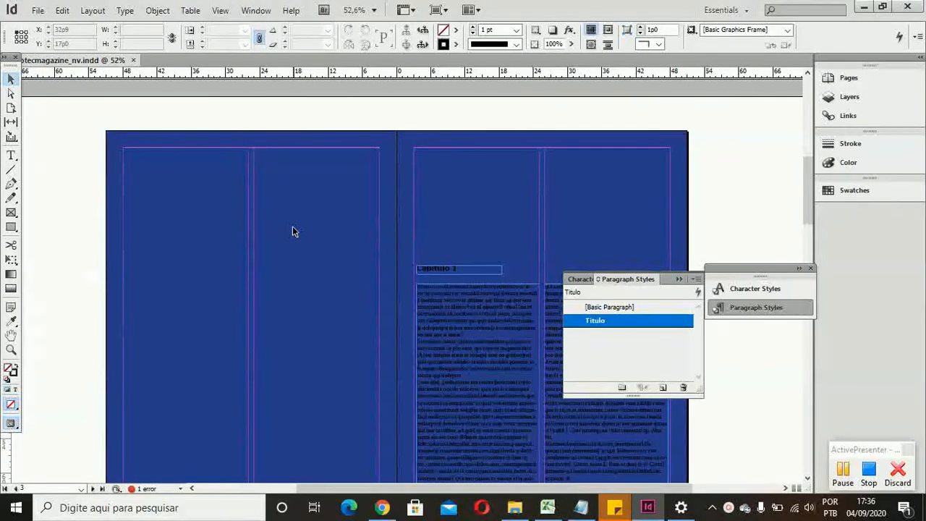
scroll(293, 227, down, 1)
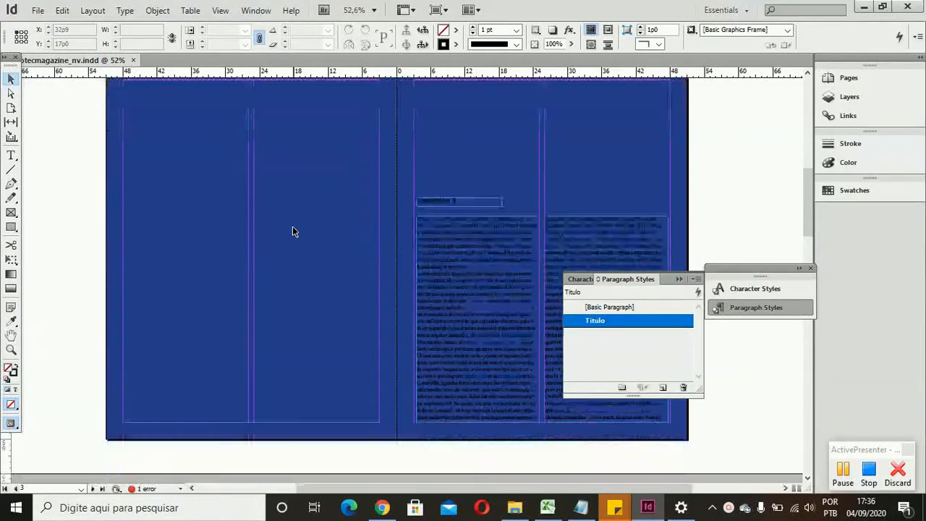
scroll(293, 228, up, 2)
scroll(292, 232, down, 4)
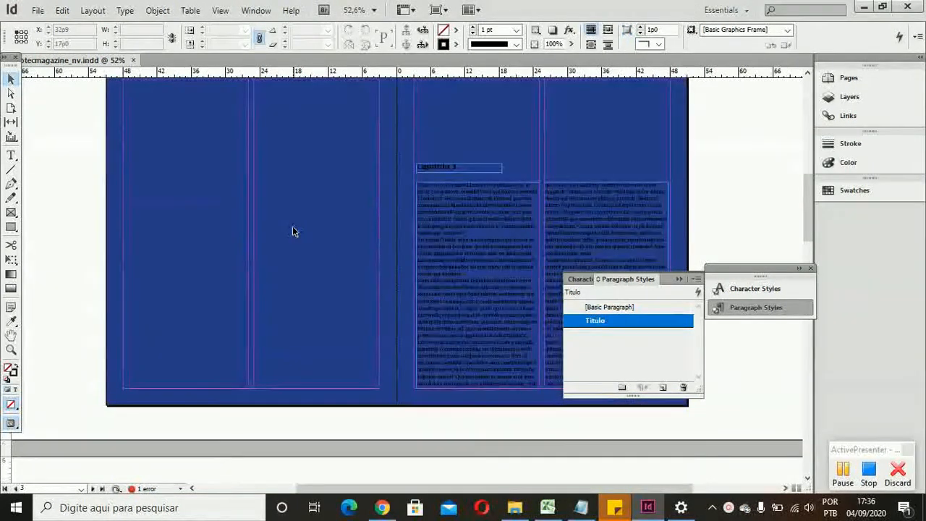
scroll(292, 231, up, 8)
scroll(292, 231, up, 2)
scroll(292, 232, down, 8)
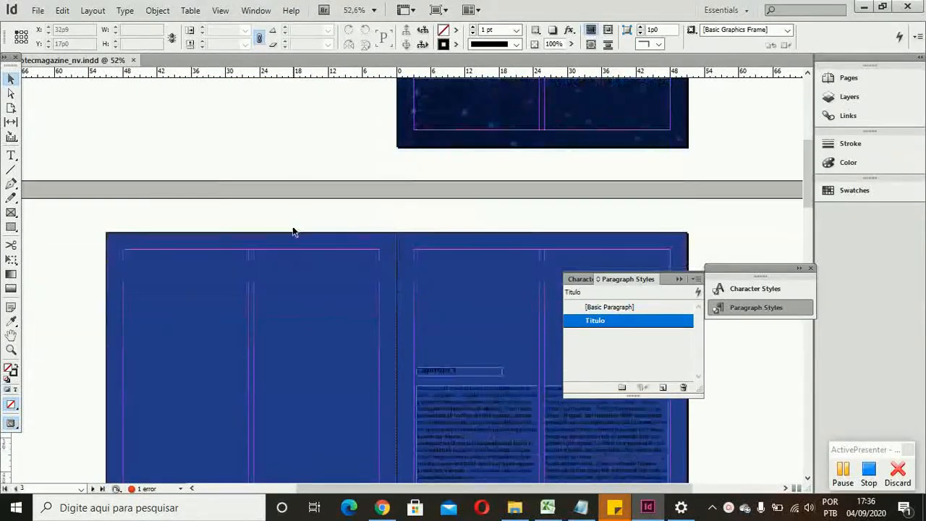
scroll(292, 231, down, 1)
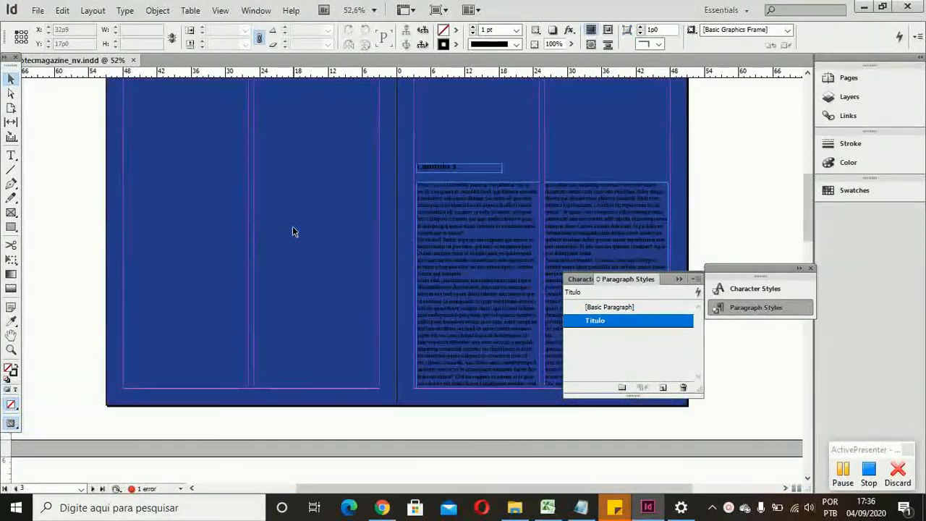
scroll(292, 231, up, 2)
scroll(292, 231, down, 1)
scroll(293, 232, up, 1)
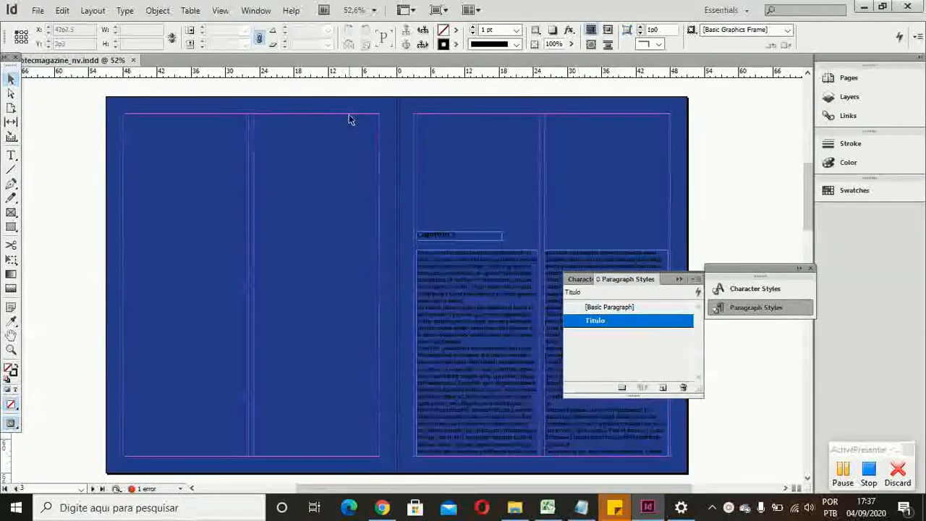
Step: Start a table of contents and remove [Basic Paragraph] from its included paragraph styles
click(69, 10)
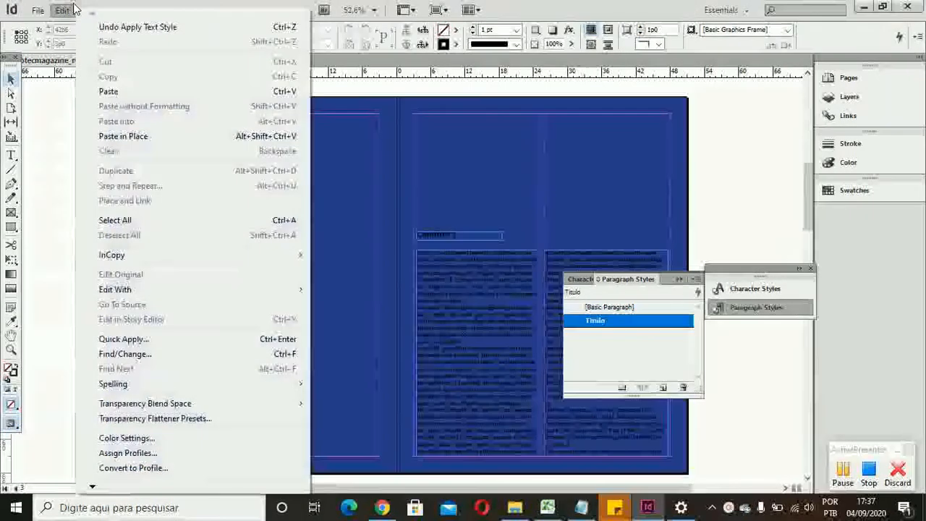
click(69, 9)
click(86, 11)
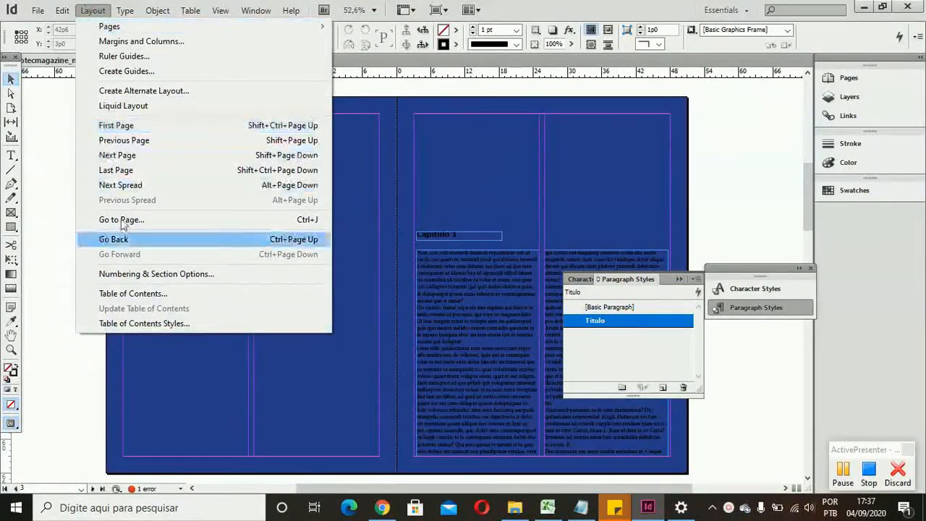
click(99, 301)
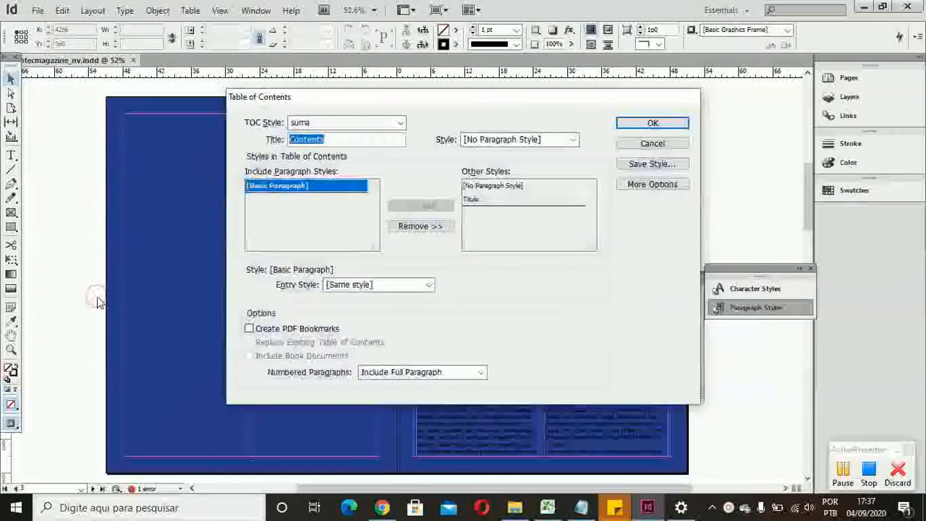
click(338, 192)
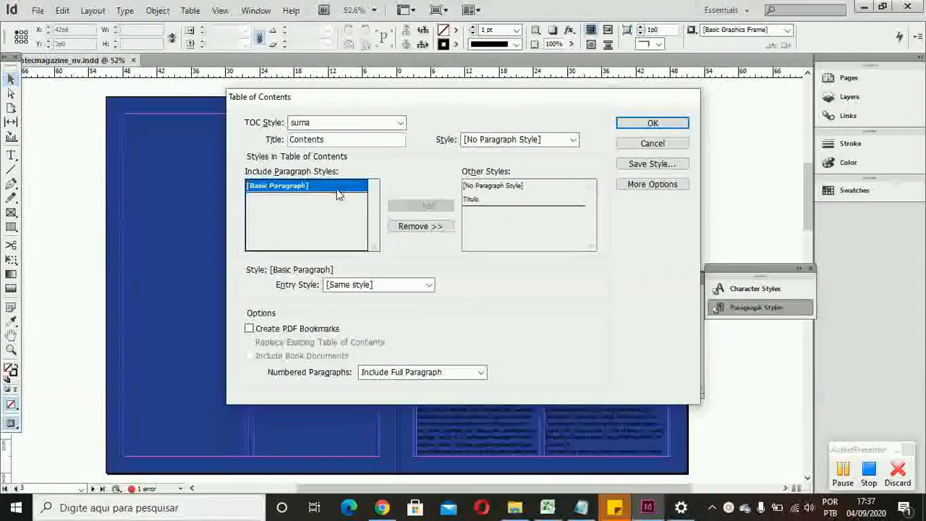
click(395, 229)
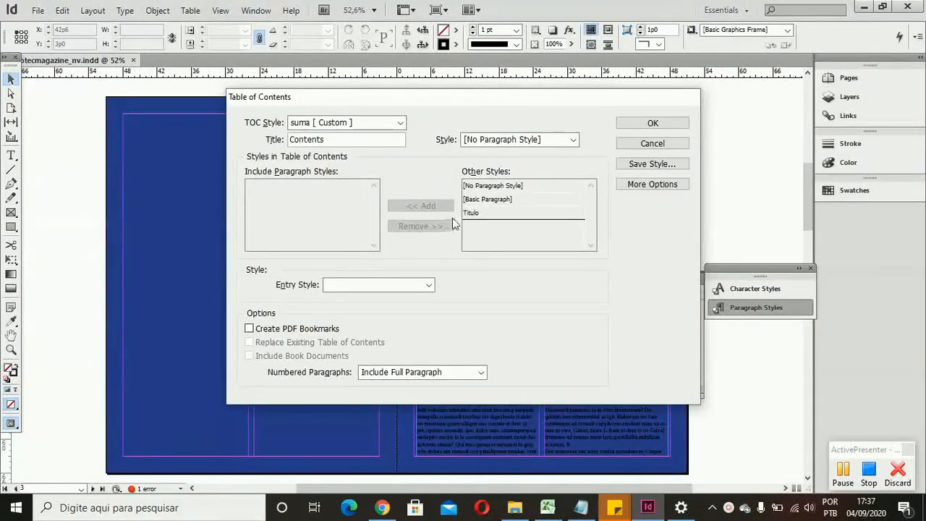
Step: Title the table of contents Sumário and add the Titulo style to its included paragraph styles
double_click(354, 138)
key(BackSpace)
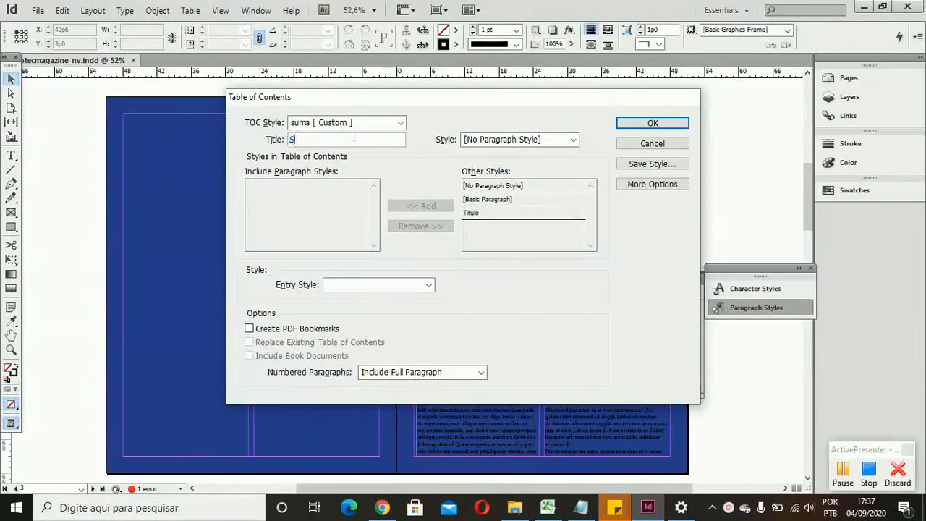
text(Sumário)
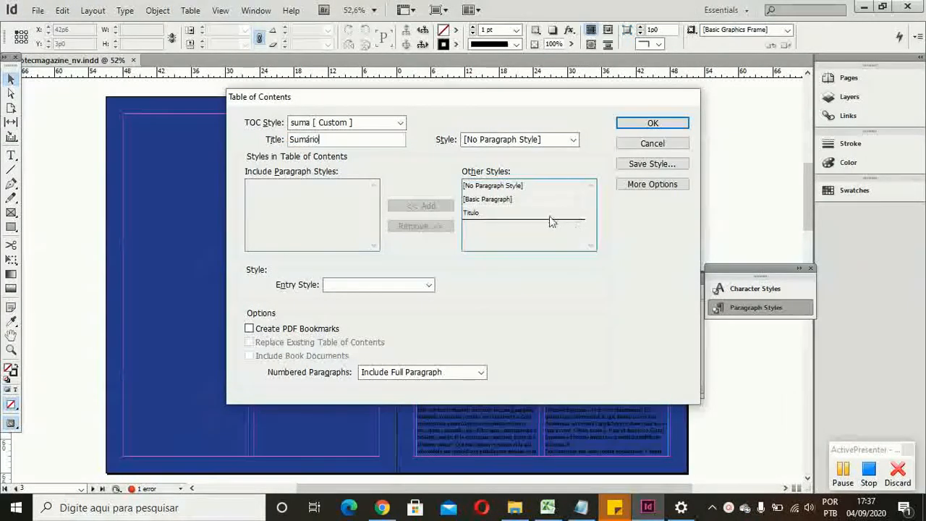
click(522, 212)
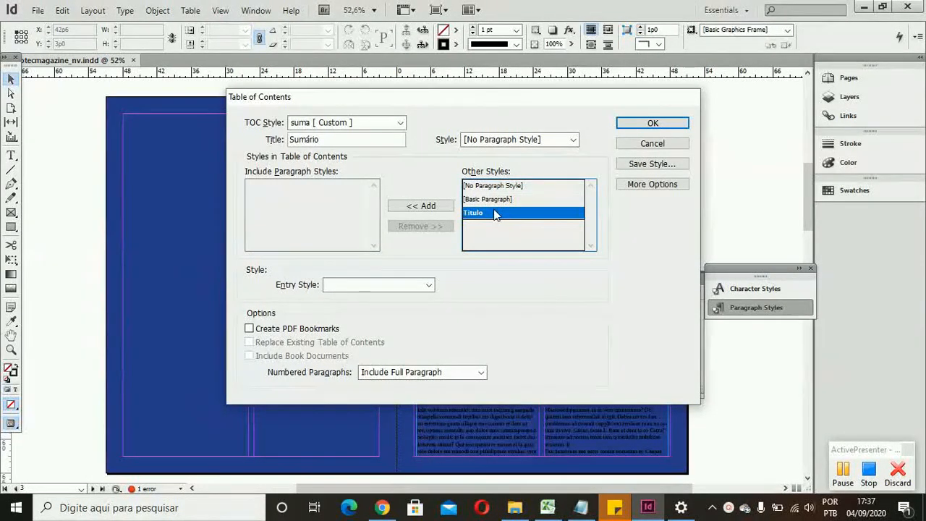
click(434, 209)
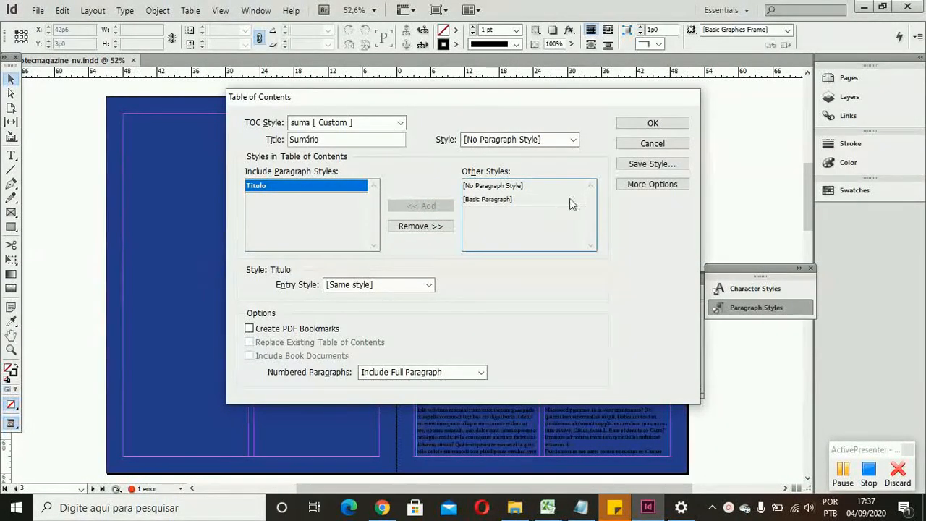
Step: Generate the table of contents including overset text items and place it in a 45p0 by 60p0 frame filling page 2's margins
click(639, 124)
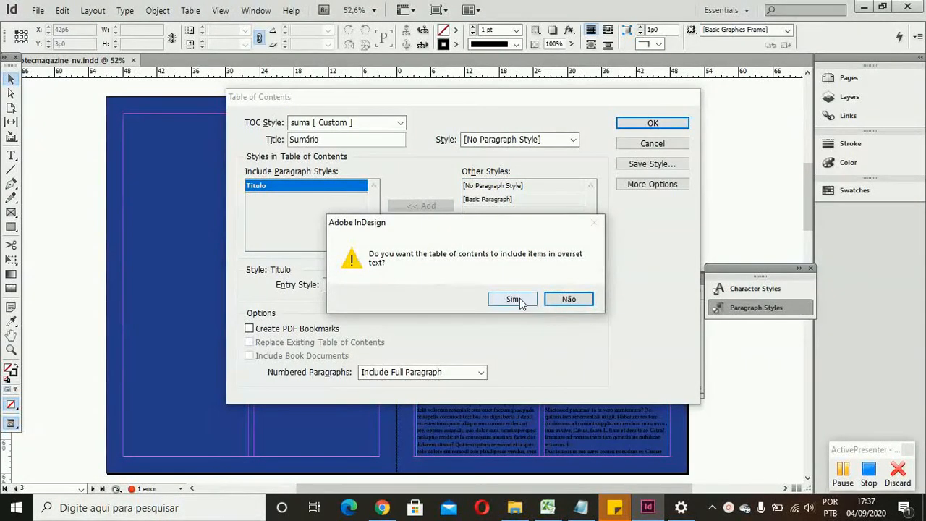
click(515, 299)
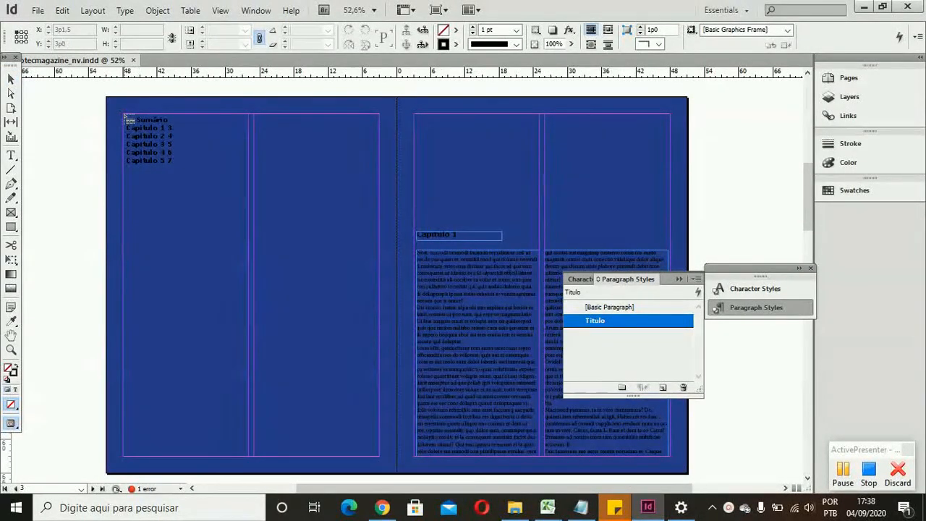
drag(125, 115, 379, 457)
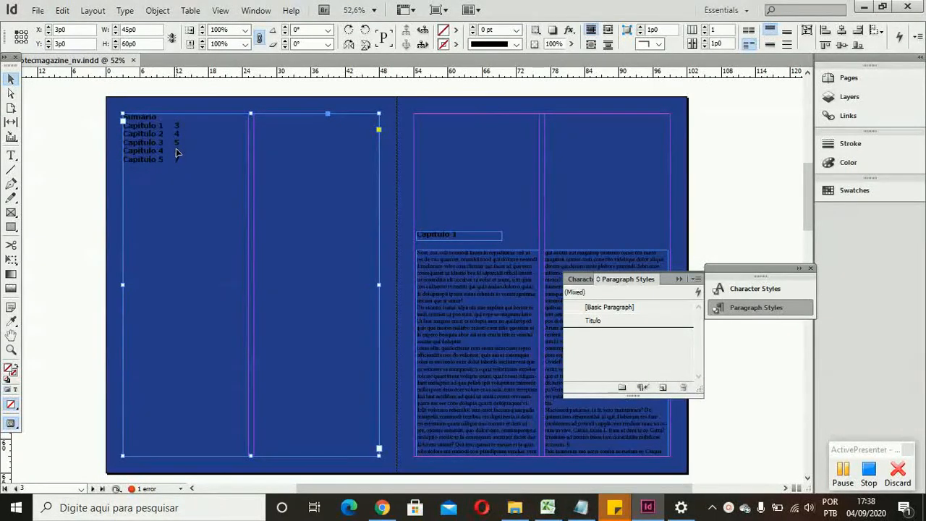
Step: Apply the Titulo style to the table of contents frame and add a dot-leader left tab stop at about 43p2 to the style
click(598, 321)
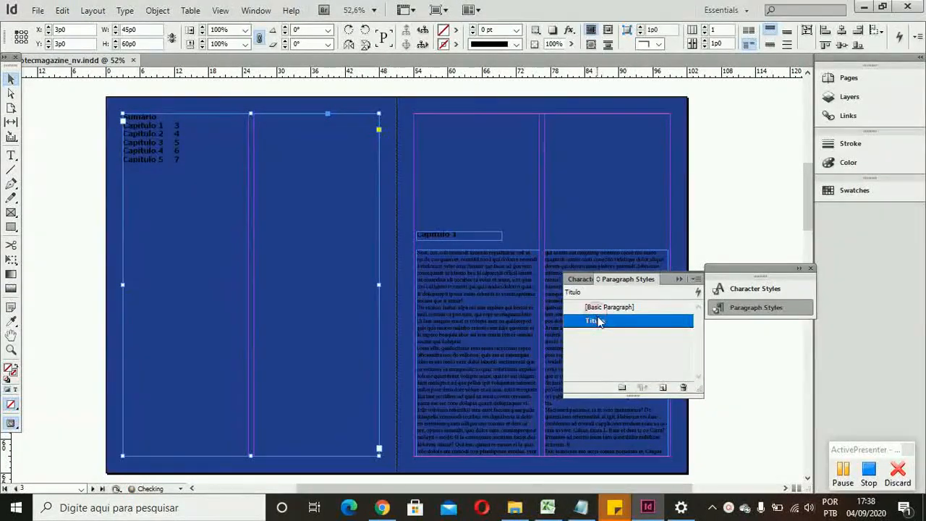
click(598, 321)
double_click(598, 321)
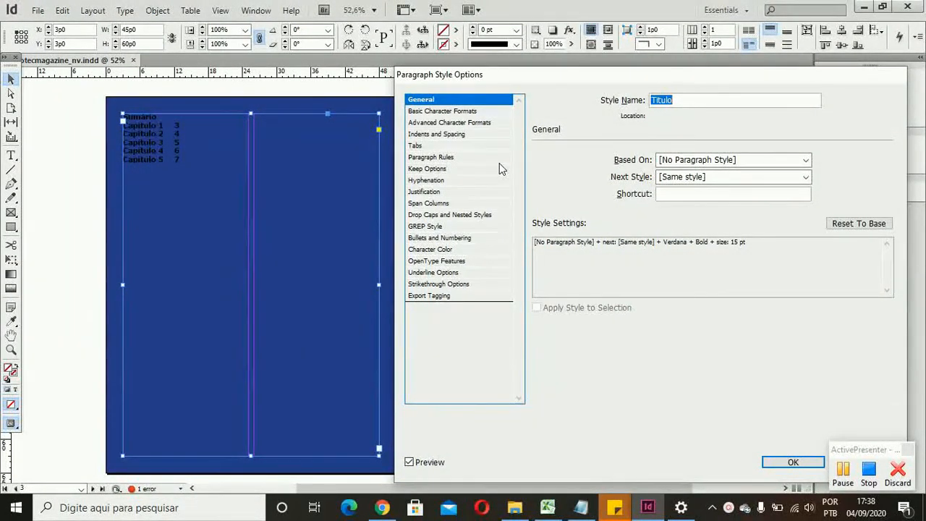
click(460, 146)
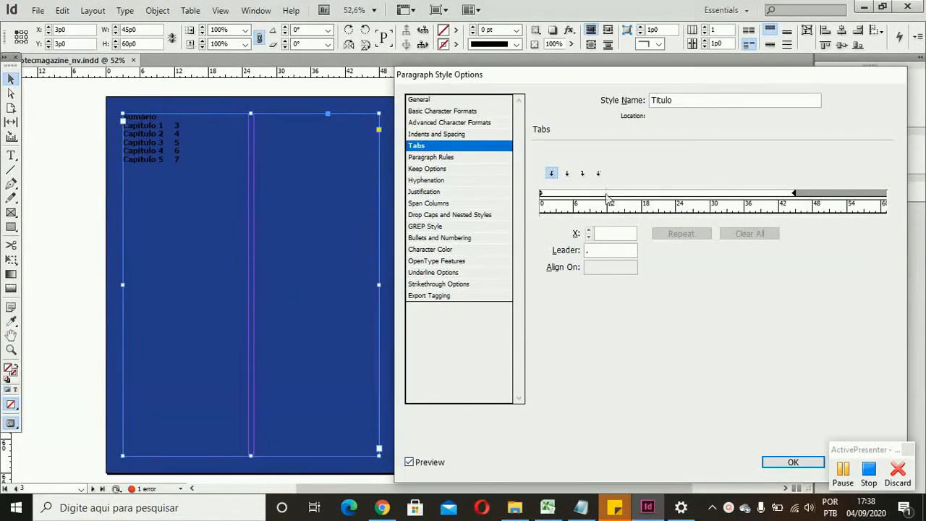
drag(585, 200, 627, 187)
drag(698, 193, 787, 193)
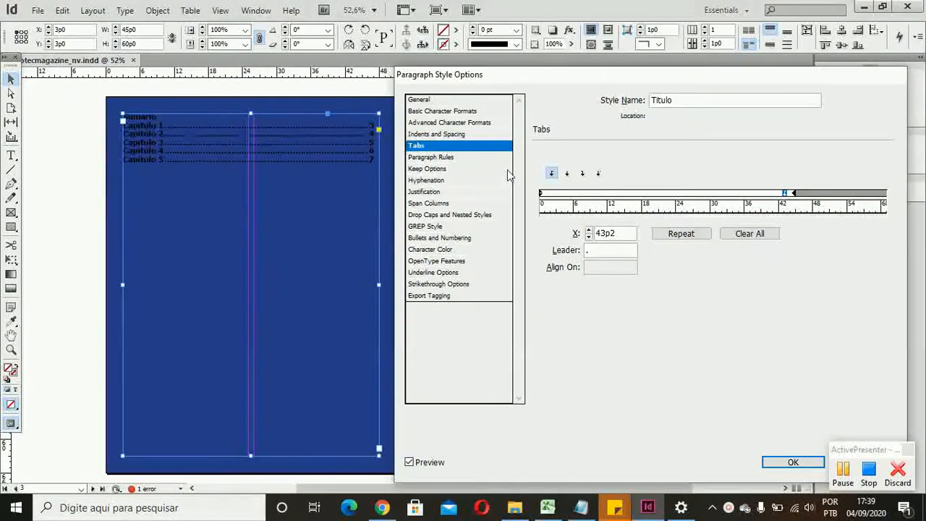
Step: Fine-tune the Titulo style's tab stop position to 43p8
click(589, 231)
click(589, 230)
click(590, 230)
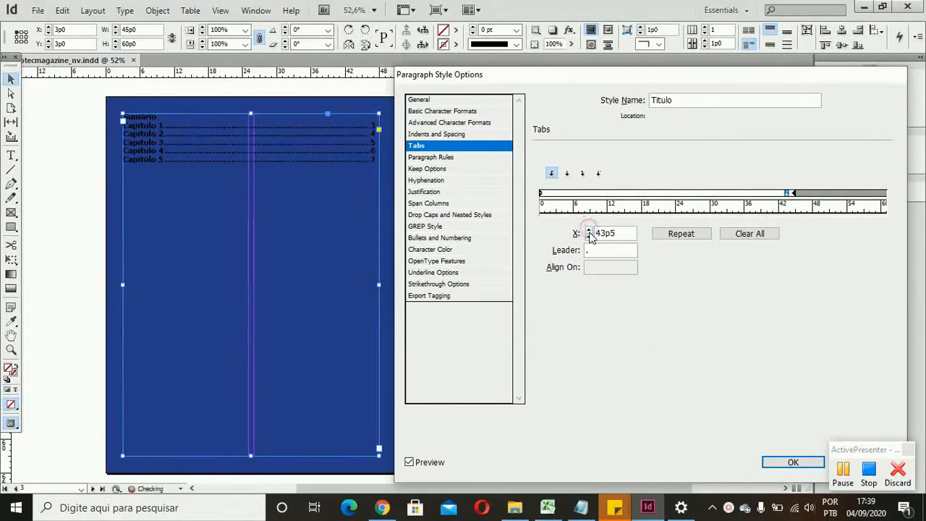
click(589, 231)
click(589, 230)
click(589, 230)
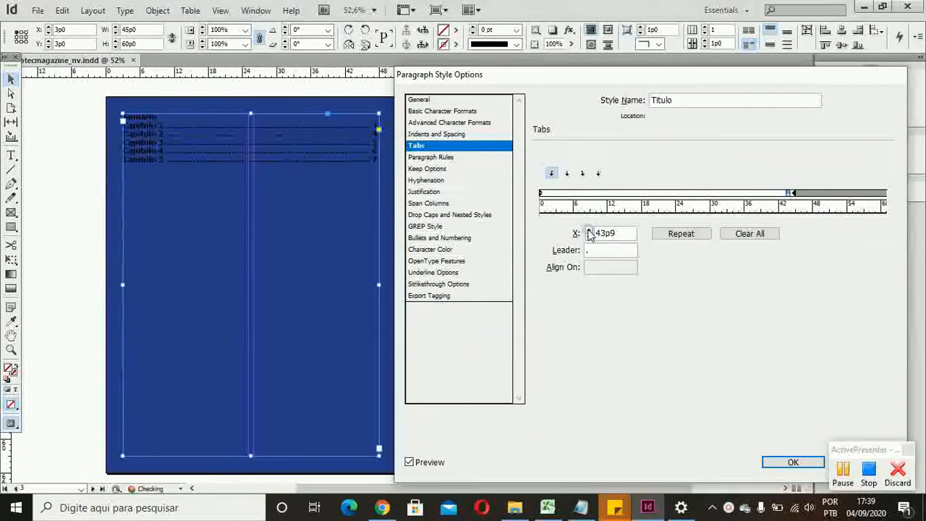
click(590, 230)
click(589, 230)
click(590, 237)
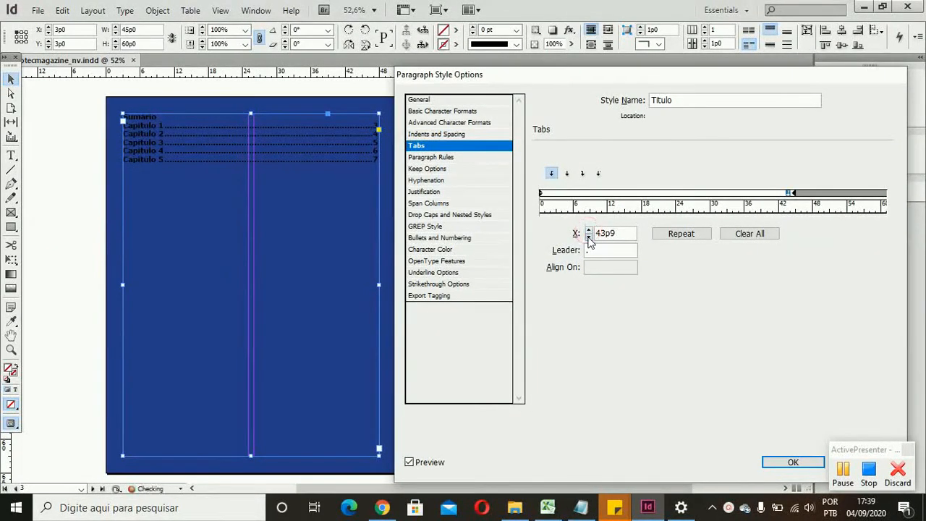
click(589, 237)
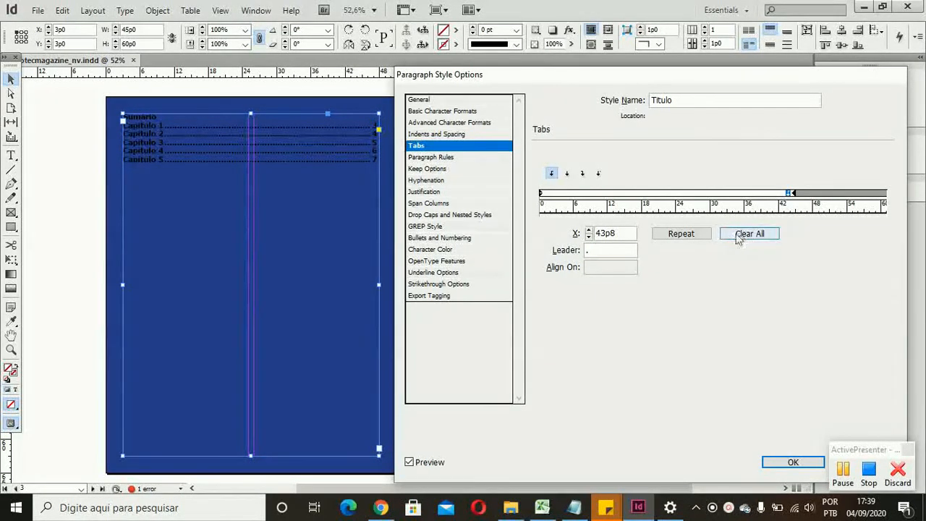
Step: Remove the dot leader from the Titulo style's tab stop and accept the style changes
click(594, 251)
key(BackSpace)
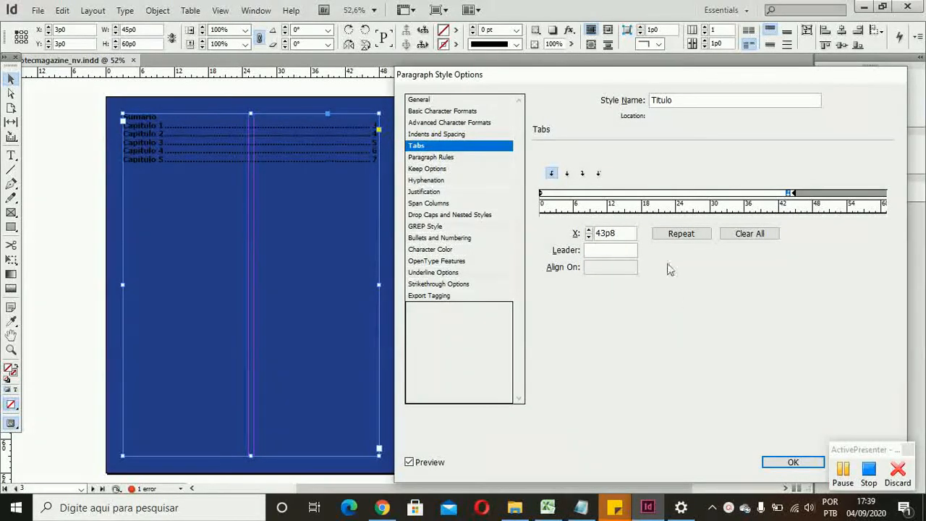
click(728, 266)
click(778, 464)
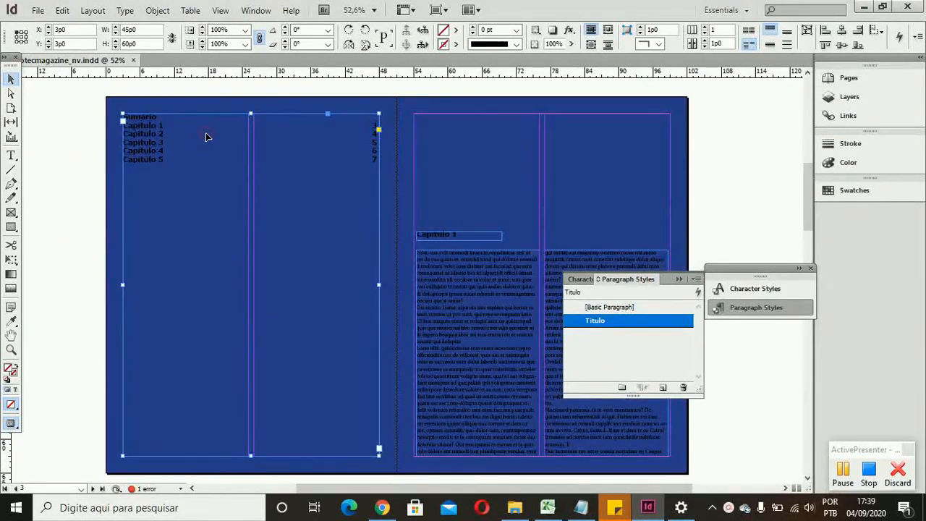
Step: Add a dot leader to the Titulo paragraph style's existing 43p8 tab stop
double_click(657, 323)
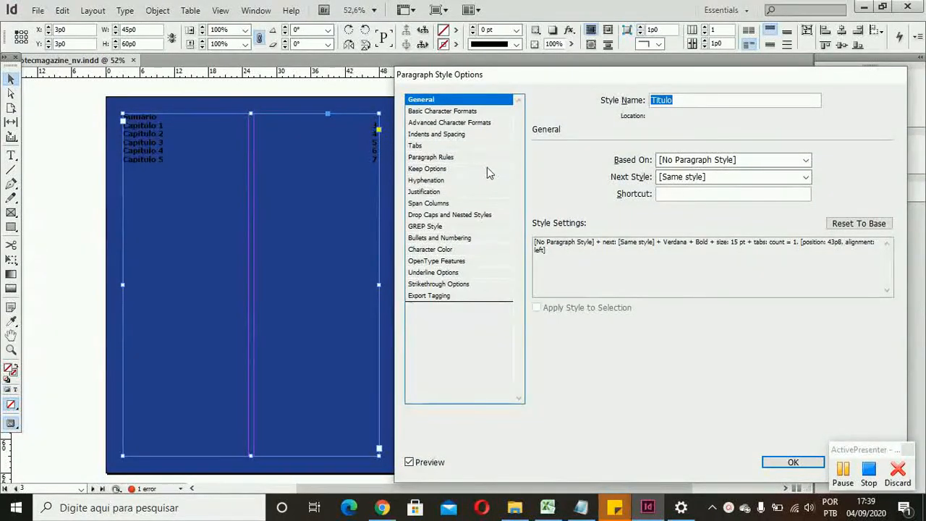
click(447, 114)
click(449, 123)
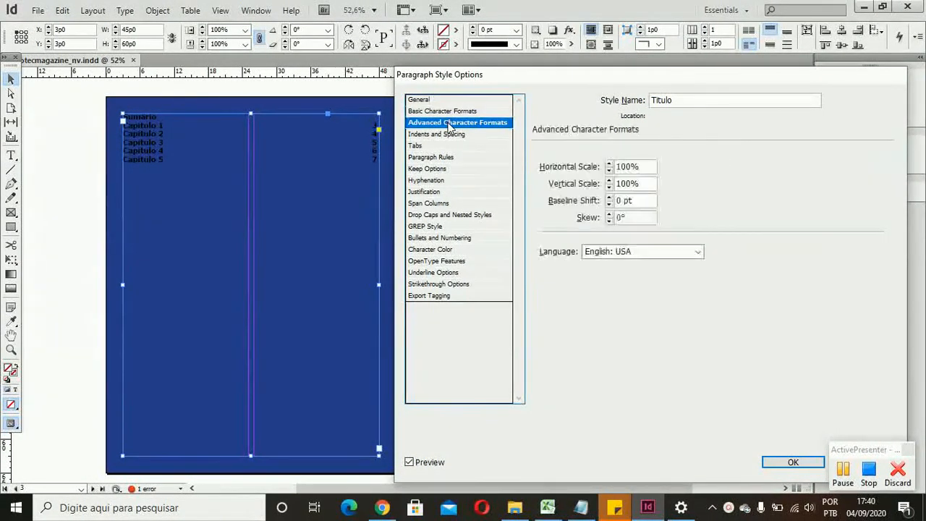
click(438, 136)
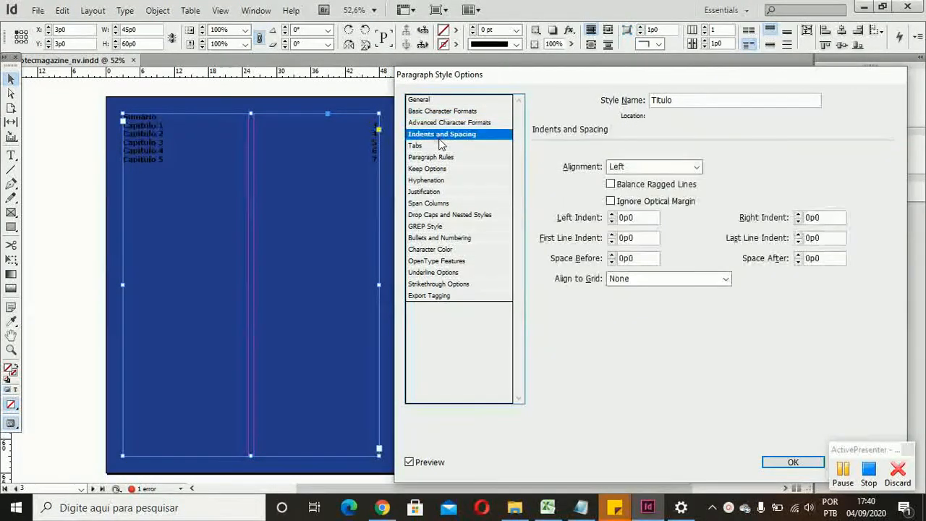
click(441, 146)
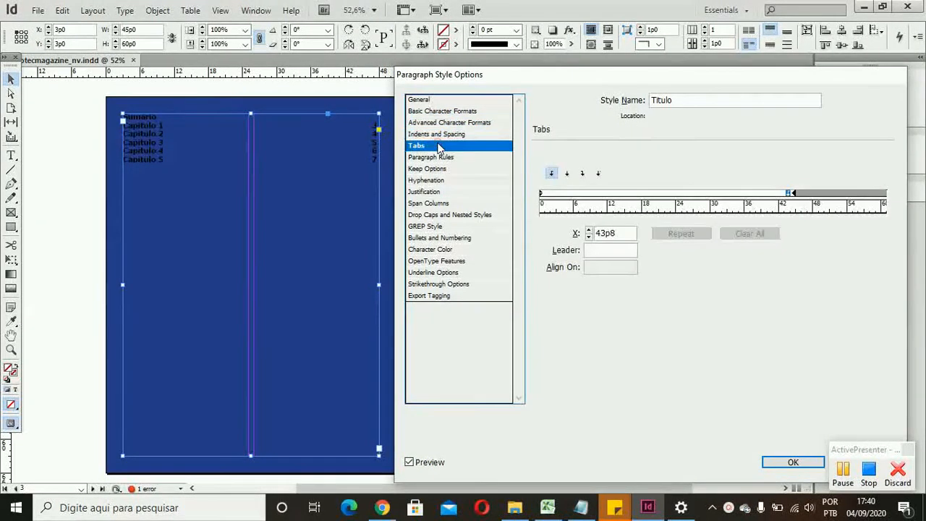
click(619, 251)
text(.)
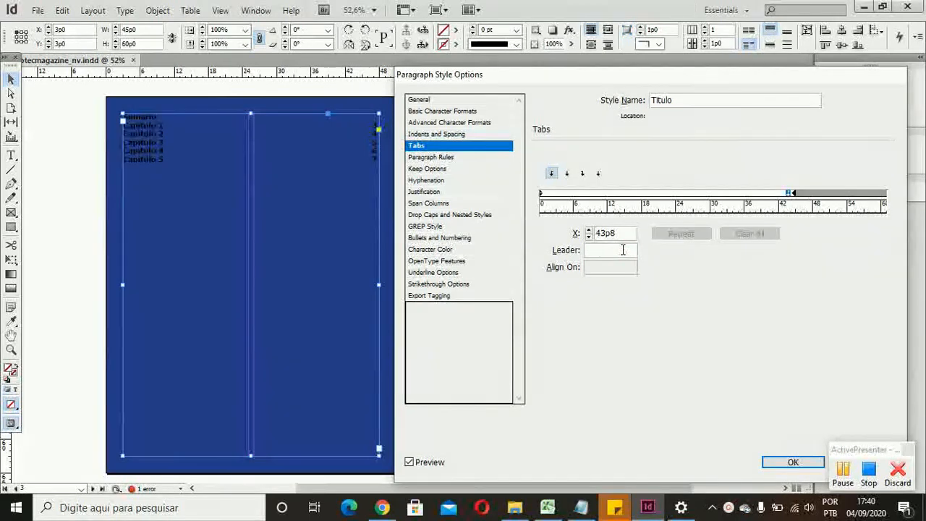
click(692, 285)
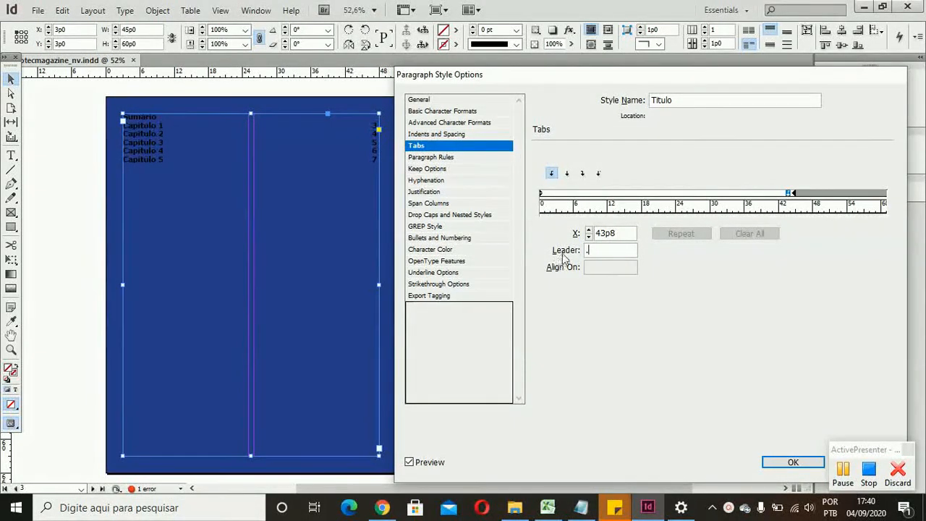
click(599, 257)
Step: Try extra tab stops at 41p4 and 39p11 in the Titulo style, removing each one from the ruler
click(777, 194)
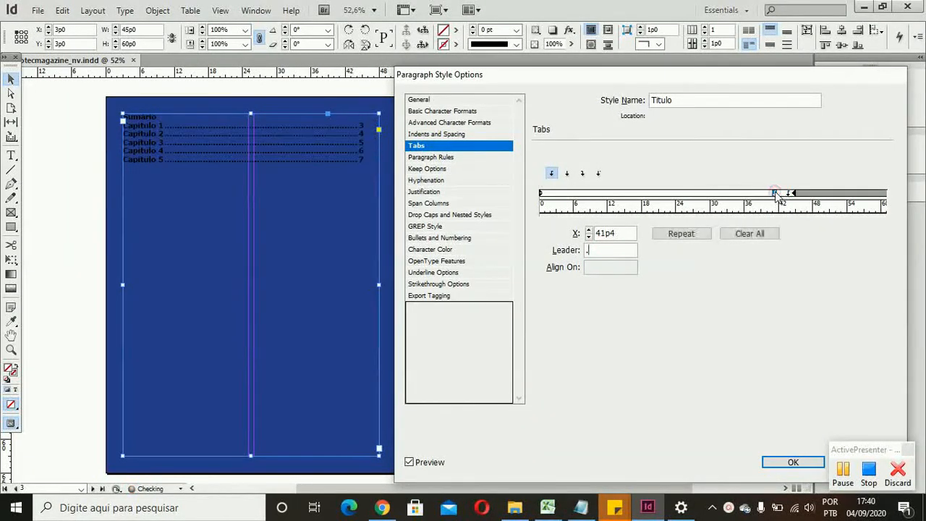
drag(777, 194, 773, 219)
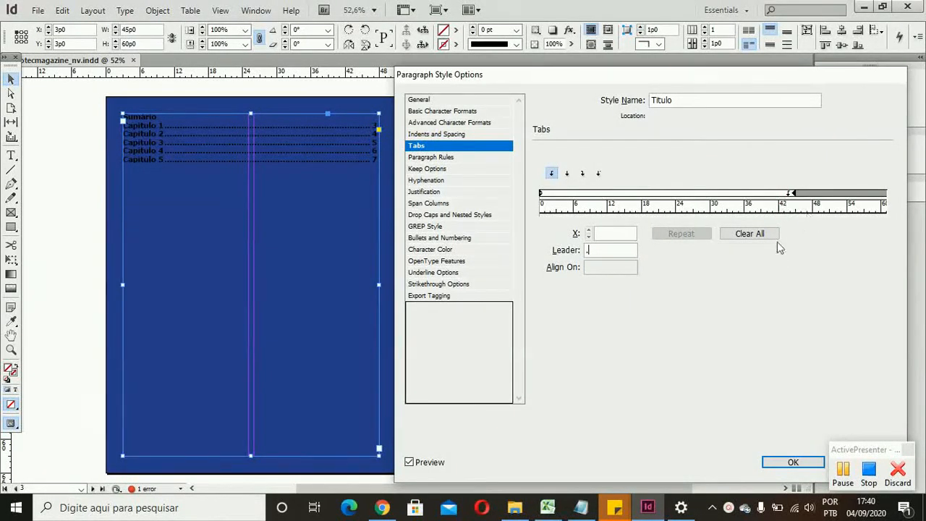
click(766, 194)
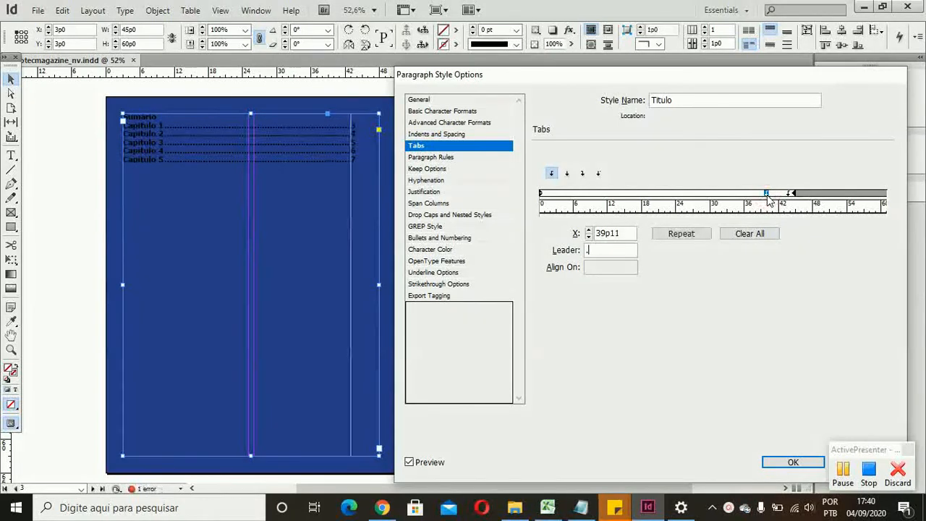
click(767, 194)
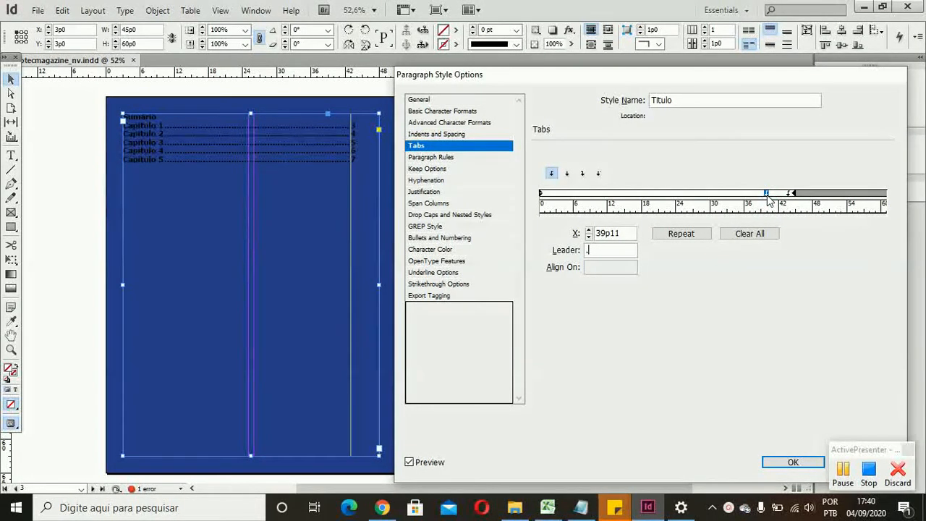
drag(767, 194, 777, 306)
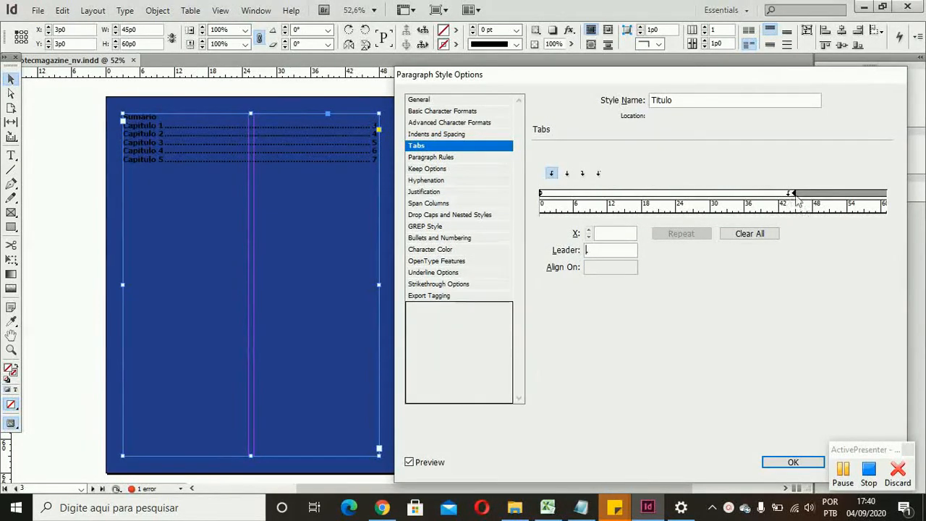
Step: Accept the Titulo style changes and enlarge the Sumário heading's text to 31 pt
click(786, 466)
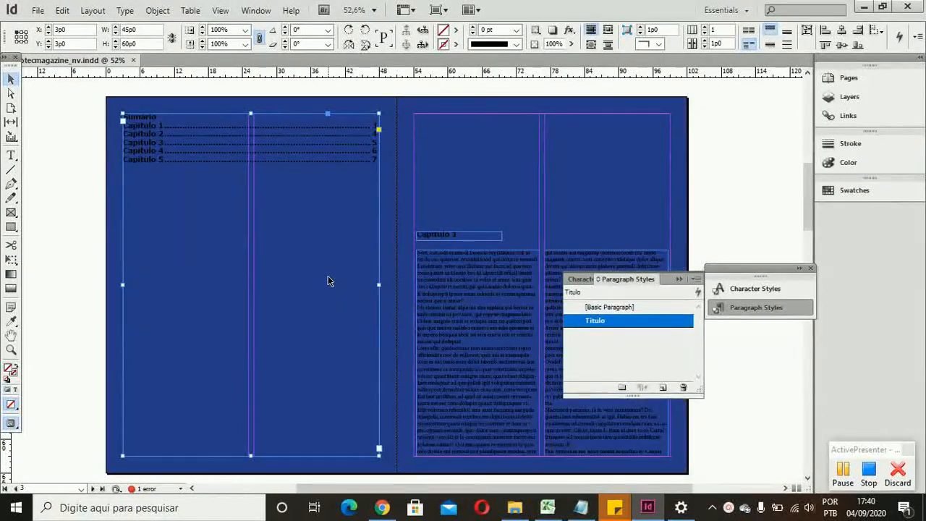
double_click(159, 121)
drag(159, 120, 119, 103)
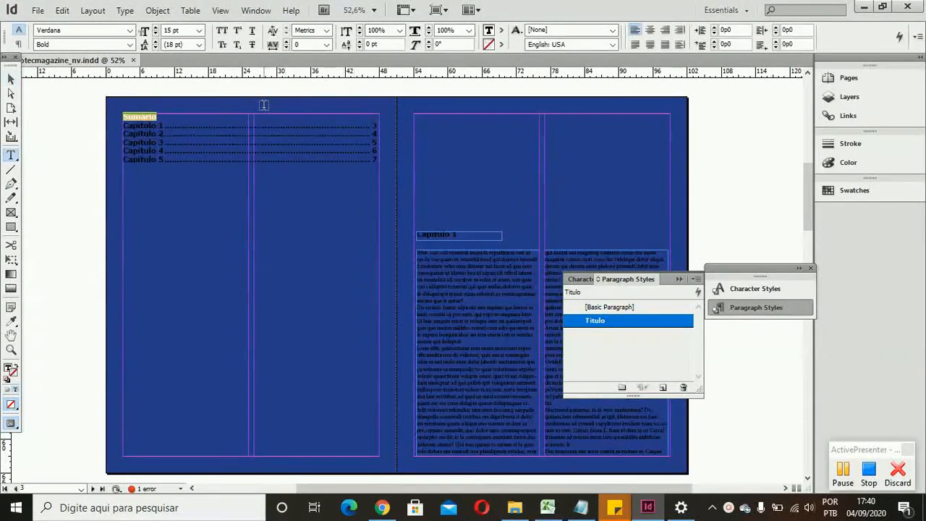
click(155, 28)
click(155, 28)
click(156, 28)
click(156, 28)
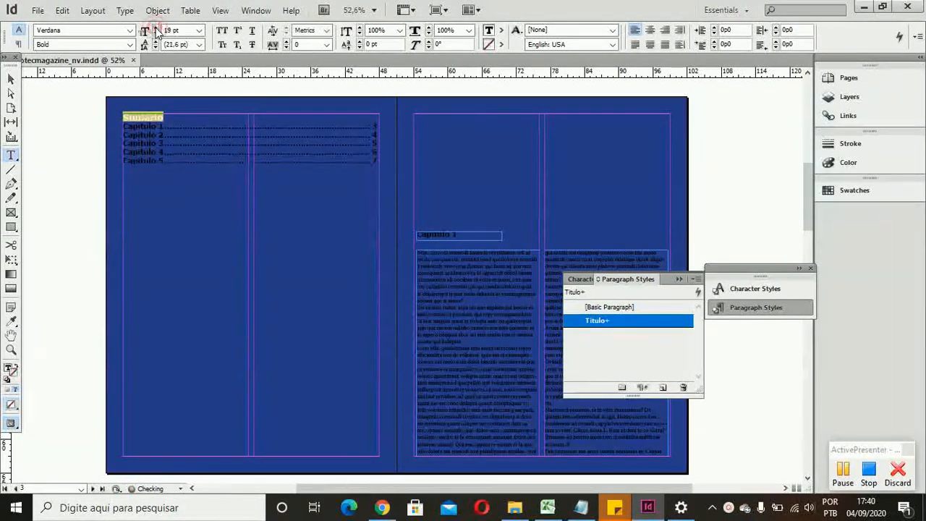
click(156, 28)
click(156, 28)
click(155, 28)
click(156, 28)
click(155, 27)
click(155, 28)
click(156, 27)
click(155, 28)
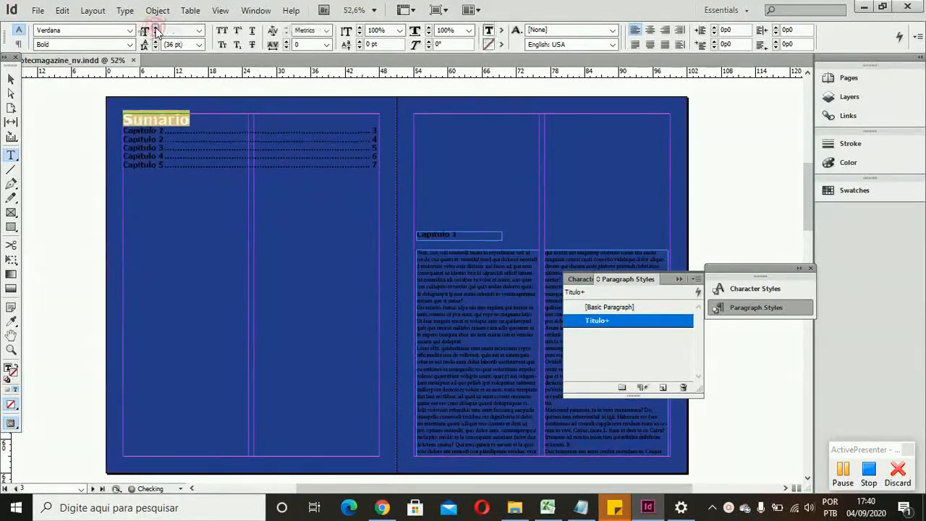
click(155, 29)
Step: Insert a blank line below the Sumário heading and between each of the five chapter entries, and leave text editing
click(210, 121)
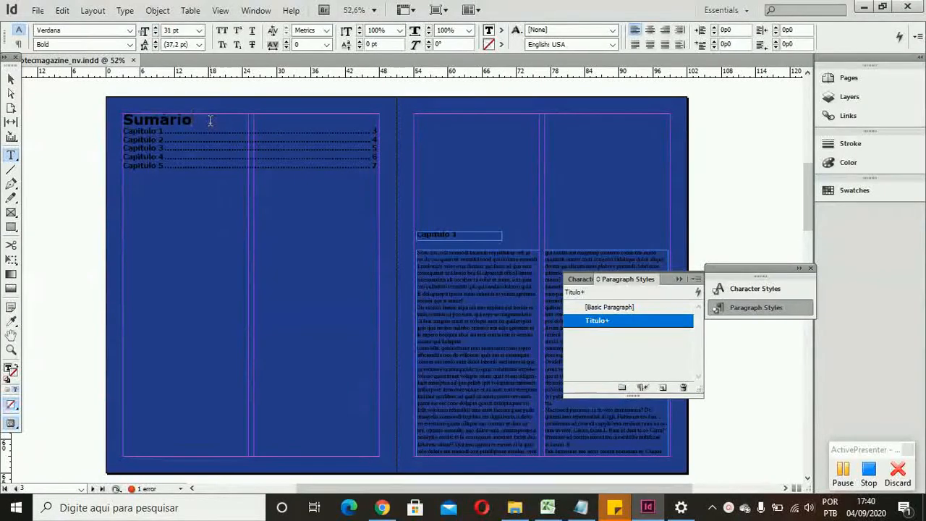
key(Return)
key(Return)
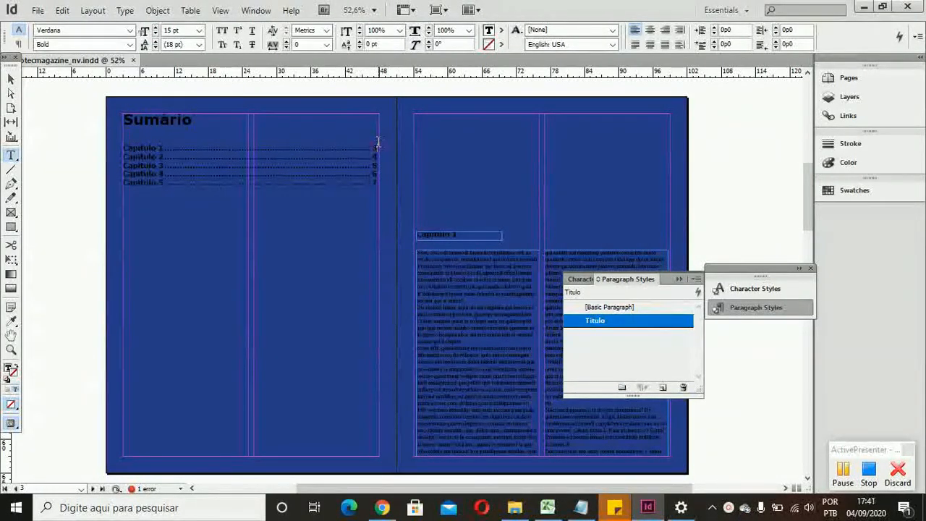
key(Return)
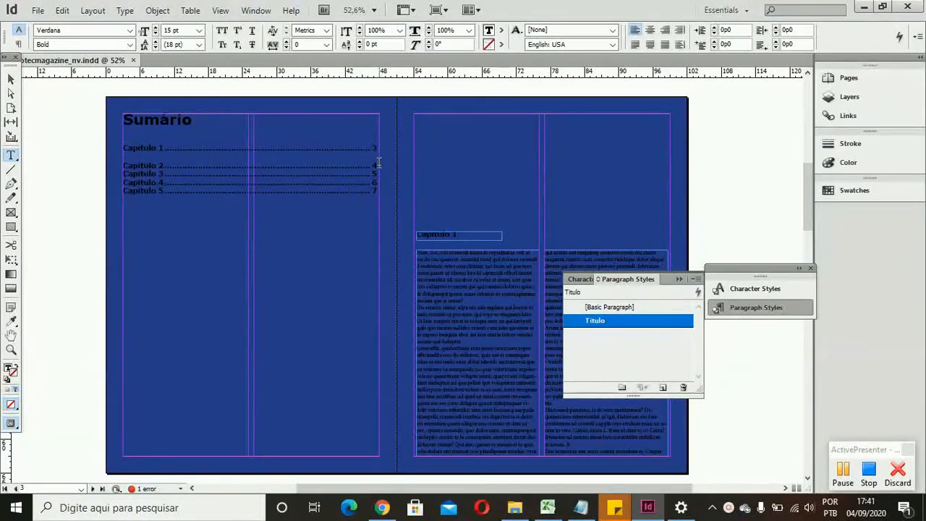
key(Return)
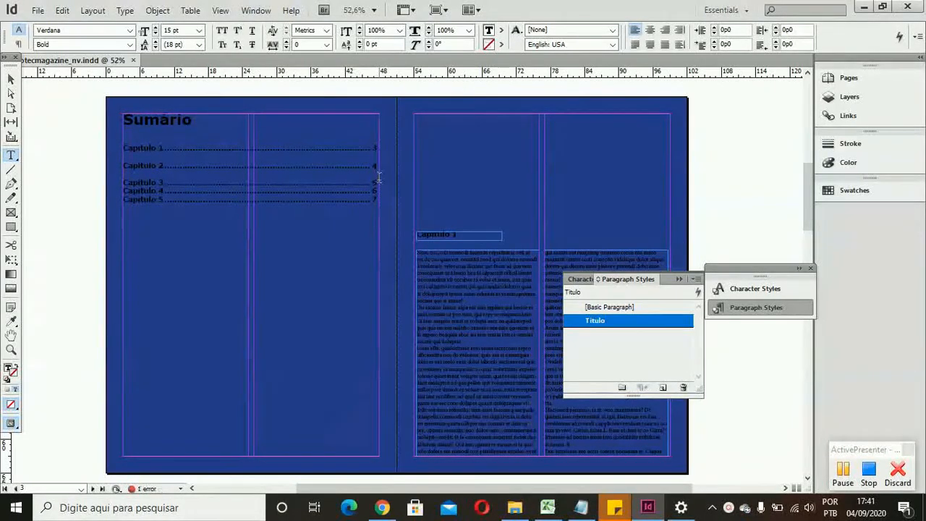
key(Return)
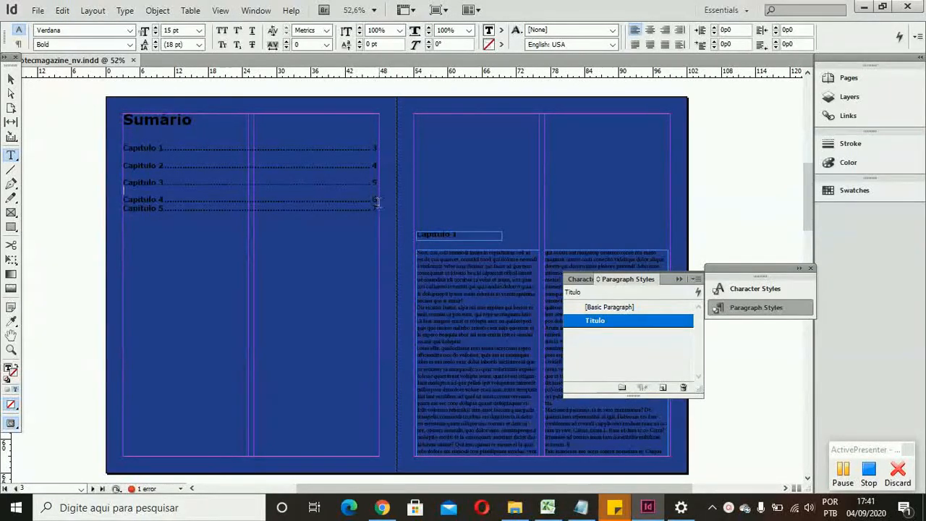
click(379, 204)
click(378, 202)
key(Return)
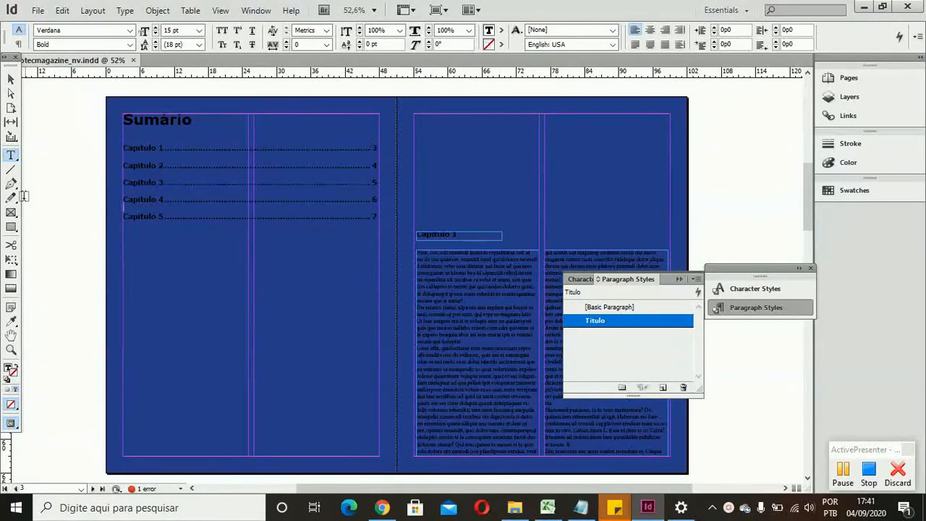
click(11, 79)
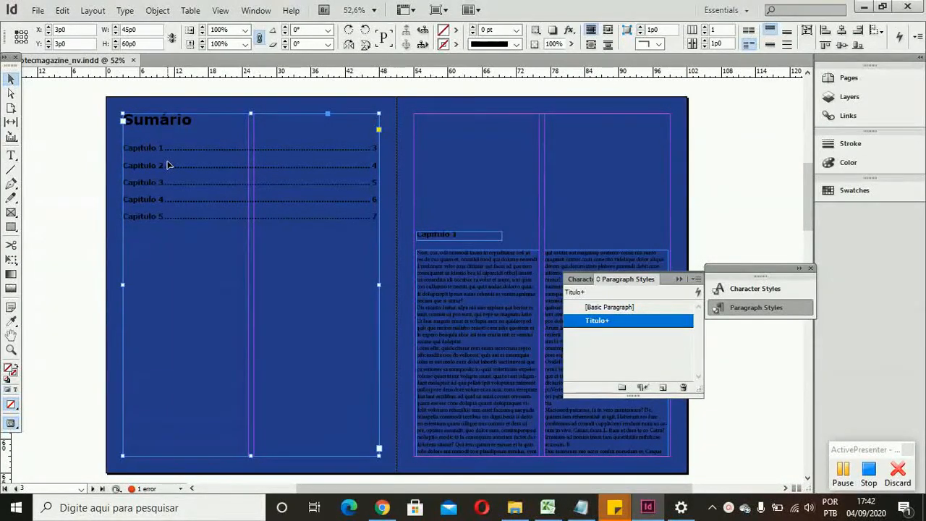
Step: Review the magazine's pages from the front cover through the Sumário and chapter spreads to the back cover
scroll(167, 165, up, 4)
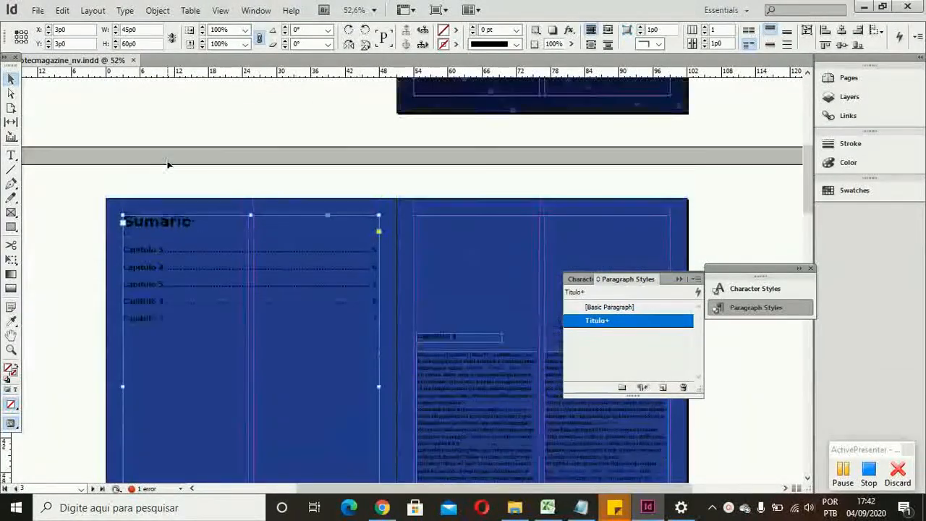
scroll(167, 165, up, 8)
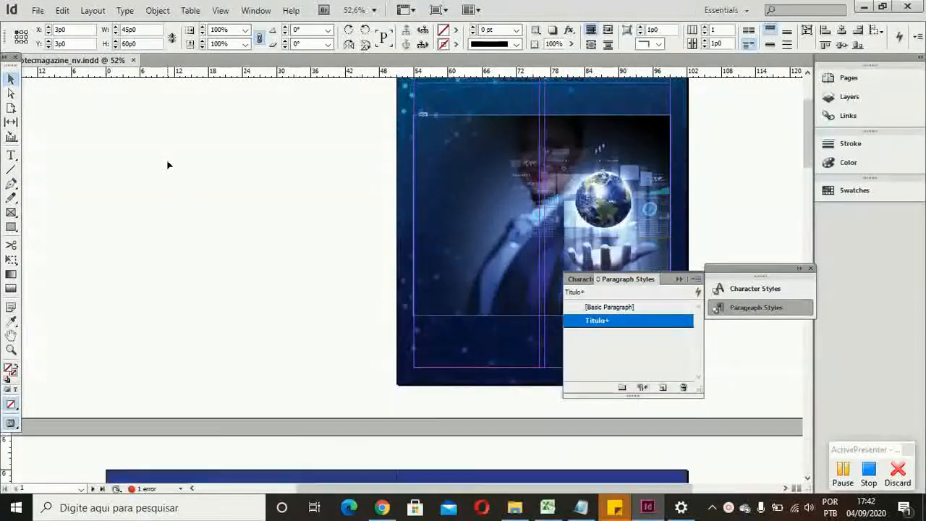
scroll(167, 165, down, 2)
scroll(167, 165, up, 2)
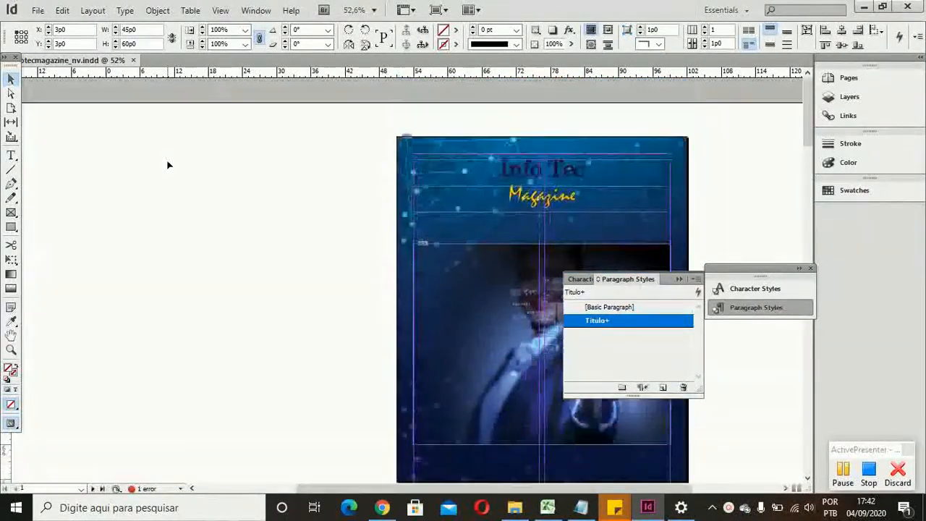
scroll(167, 165, down, 10)
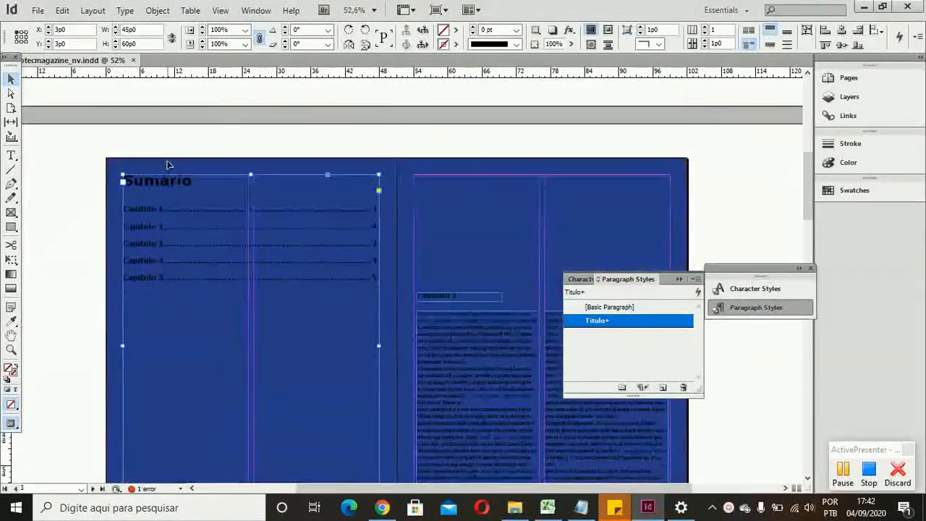
scroll(167, 165, down, 8)
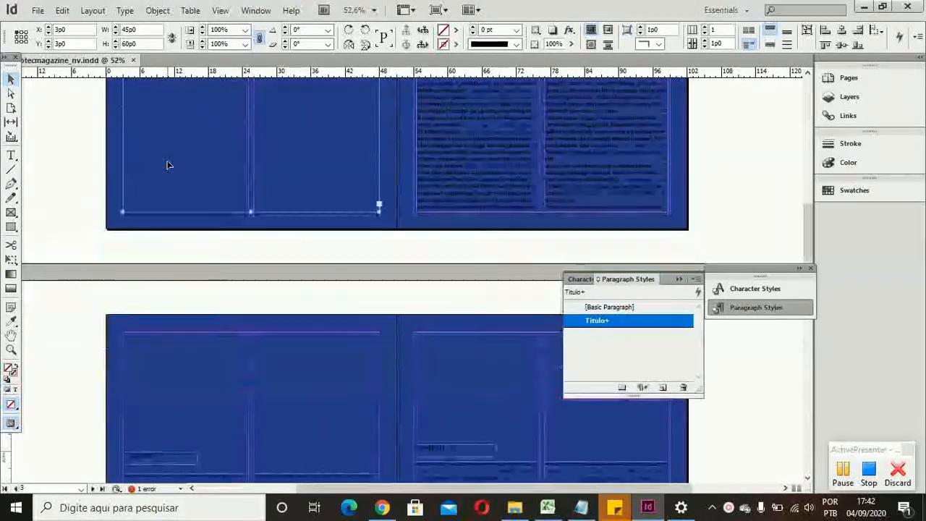
scroll(168, 165, down, 1)
scroll(167, 165, down, 13)
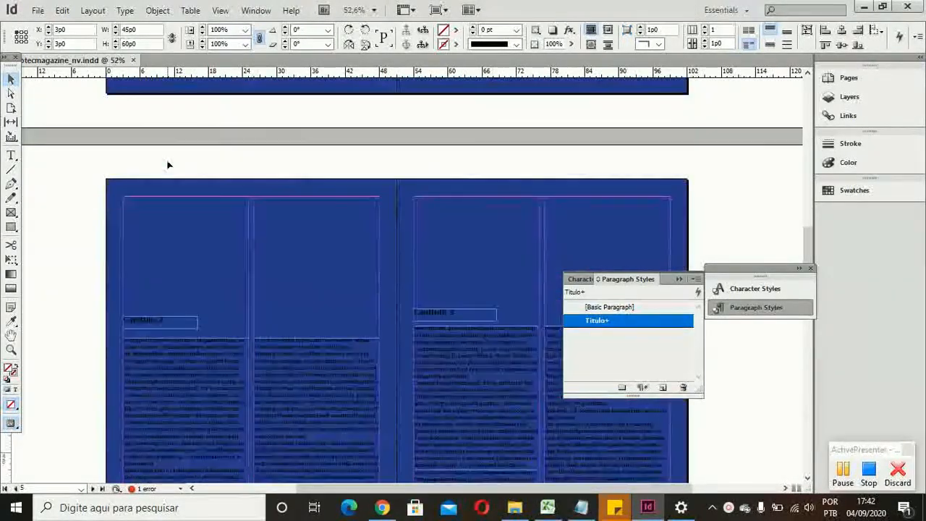
scroll(167, 165, down, 7)
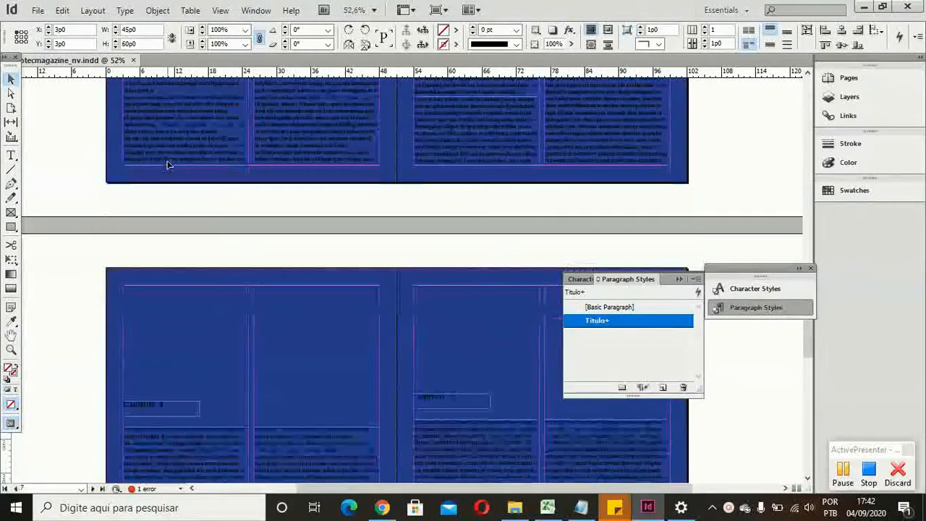
scroll(167, 165, down, 1)
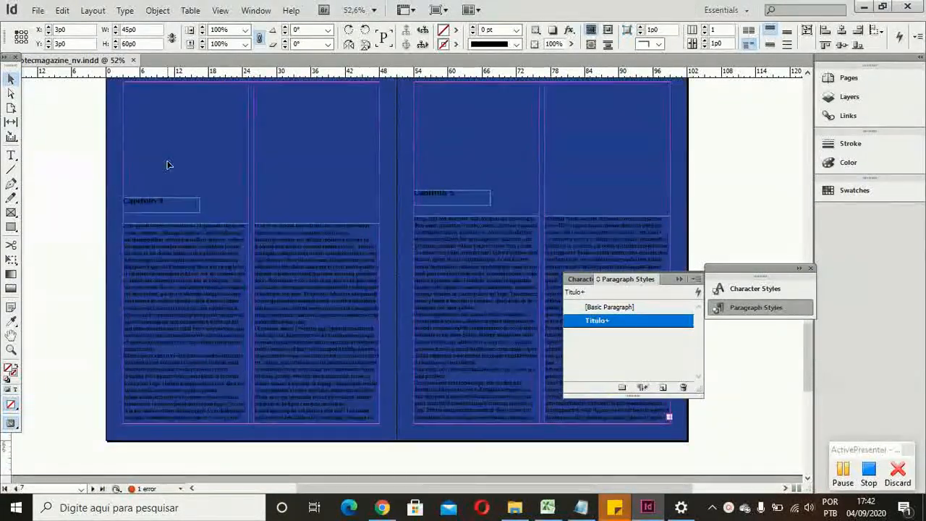
scroll(168, 165, down, 4)
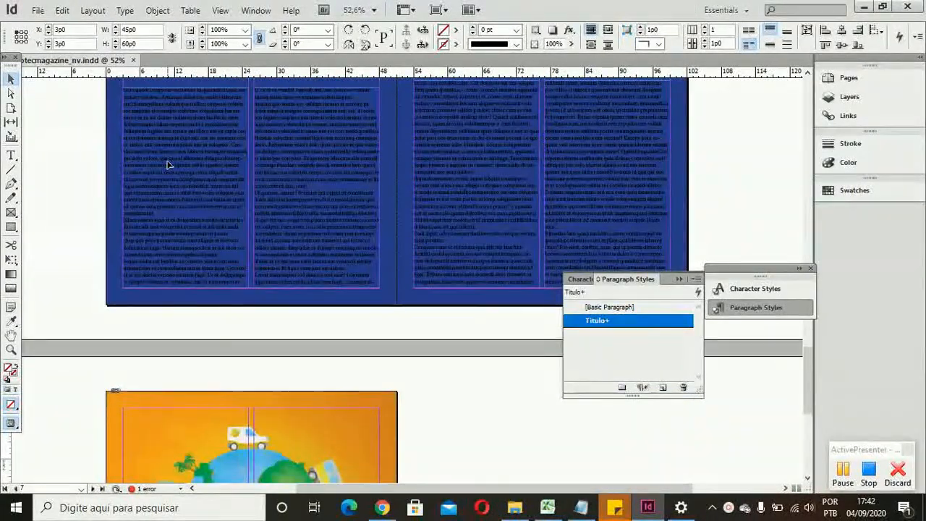